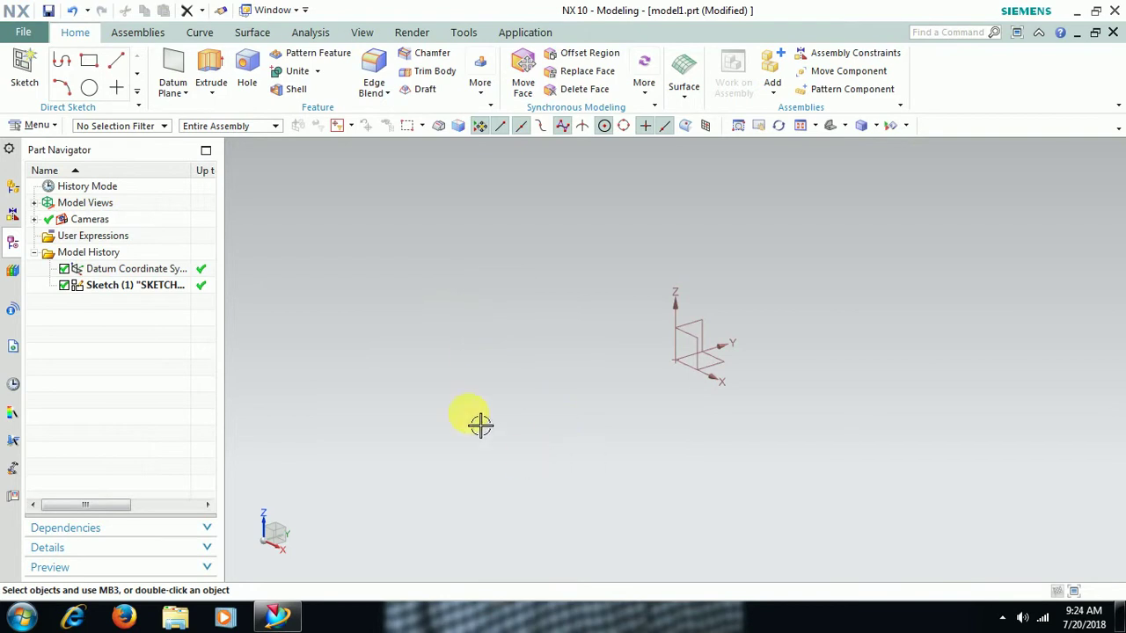
- Create a sketch on the YZ plane of the datum coordinate system
click(26, 75)
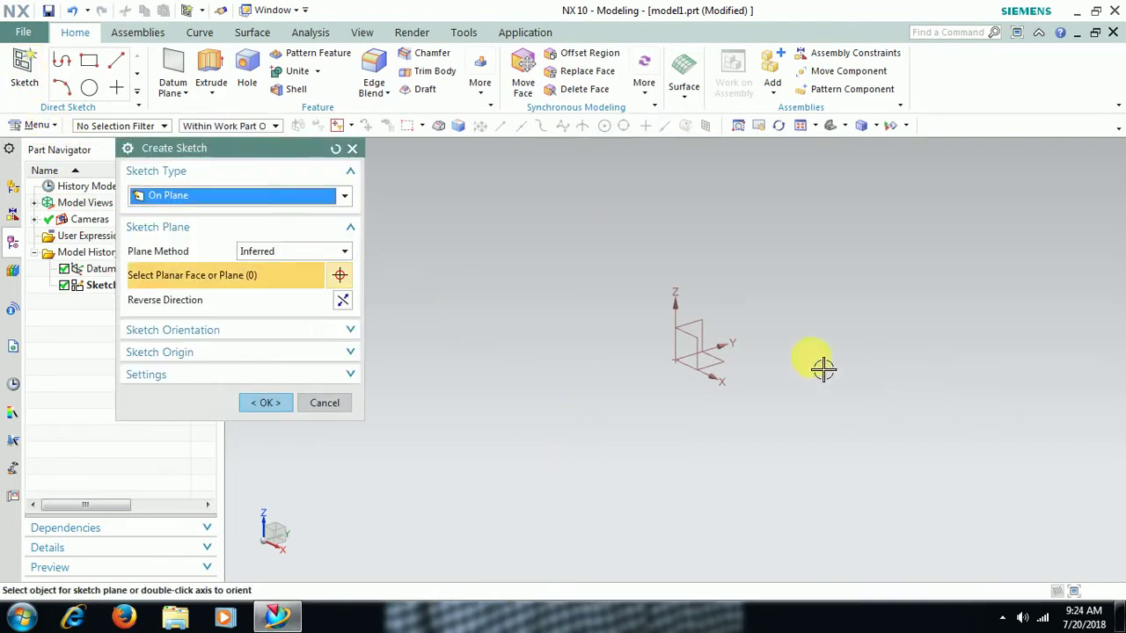
click(696, 322)
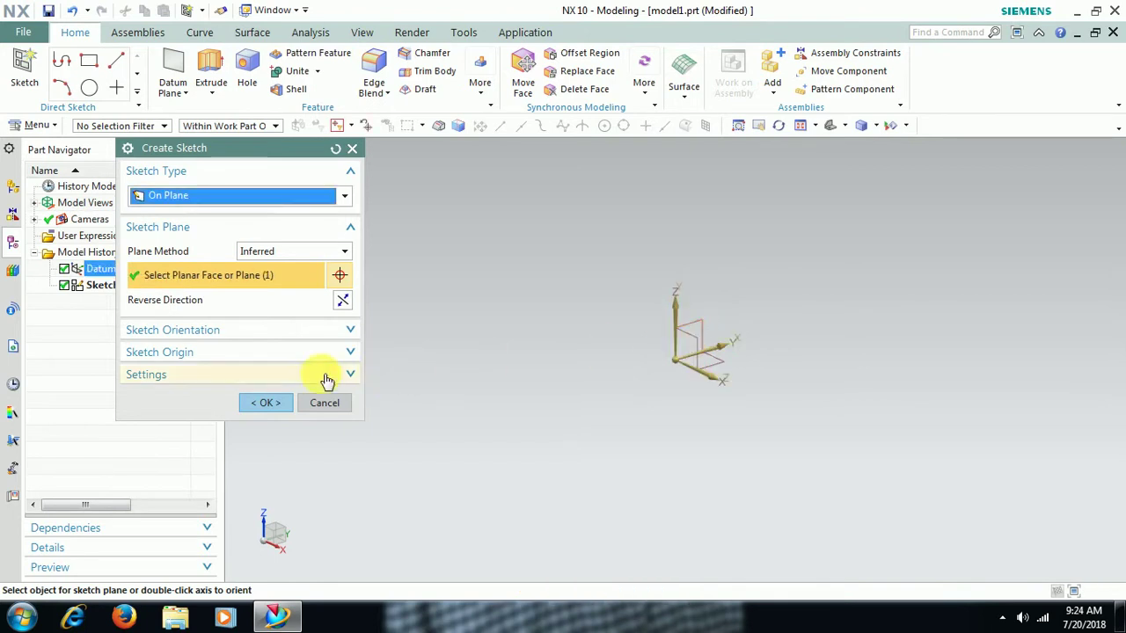
click(266, 403)
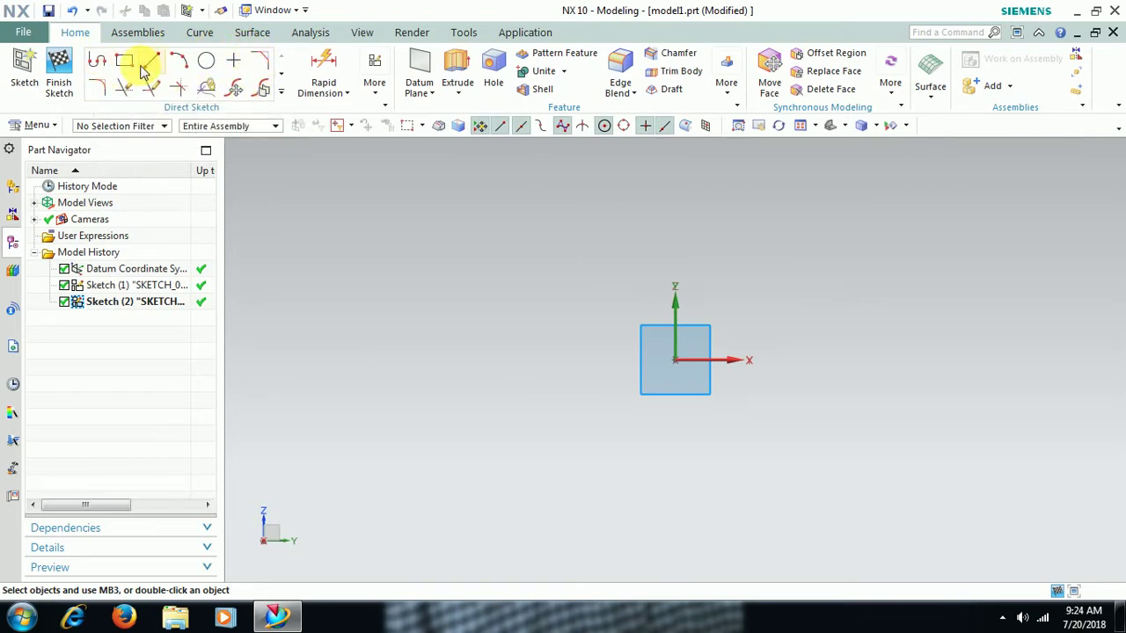
- Examine the available sketch curve tools, dimension types and geometric constraint options
click(282, 96)
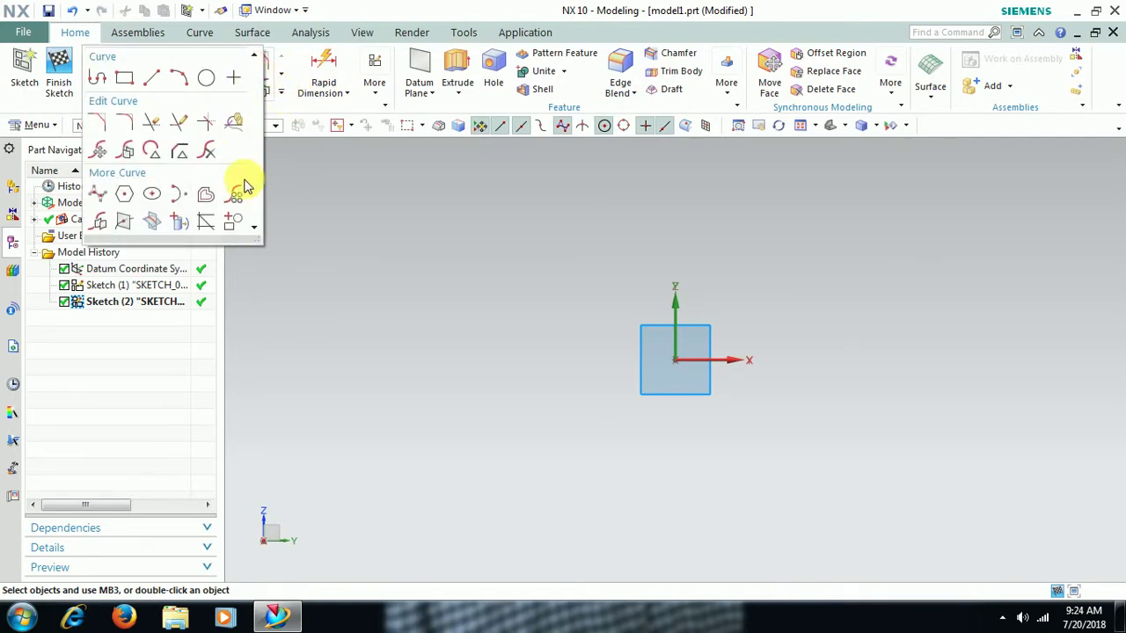
click(347, 225)
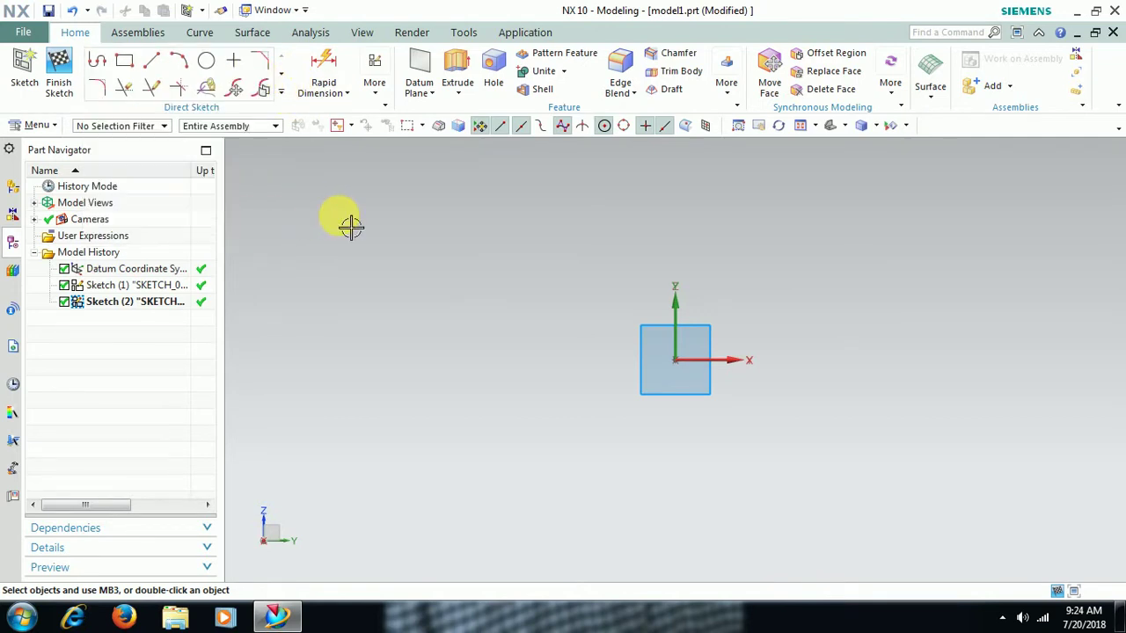
click(346, 93)
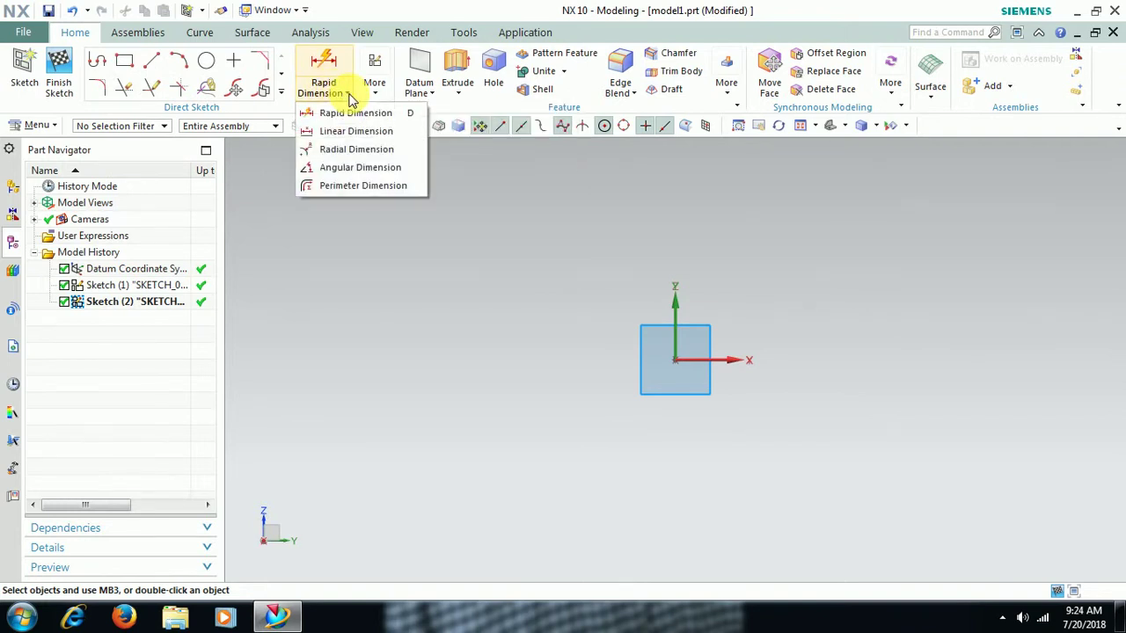
click(401, 296)
click(374, 95)
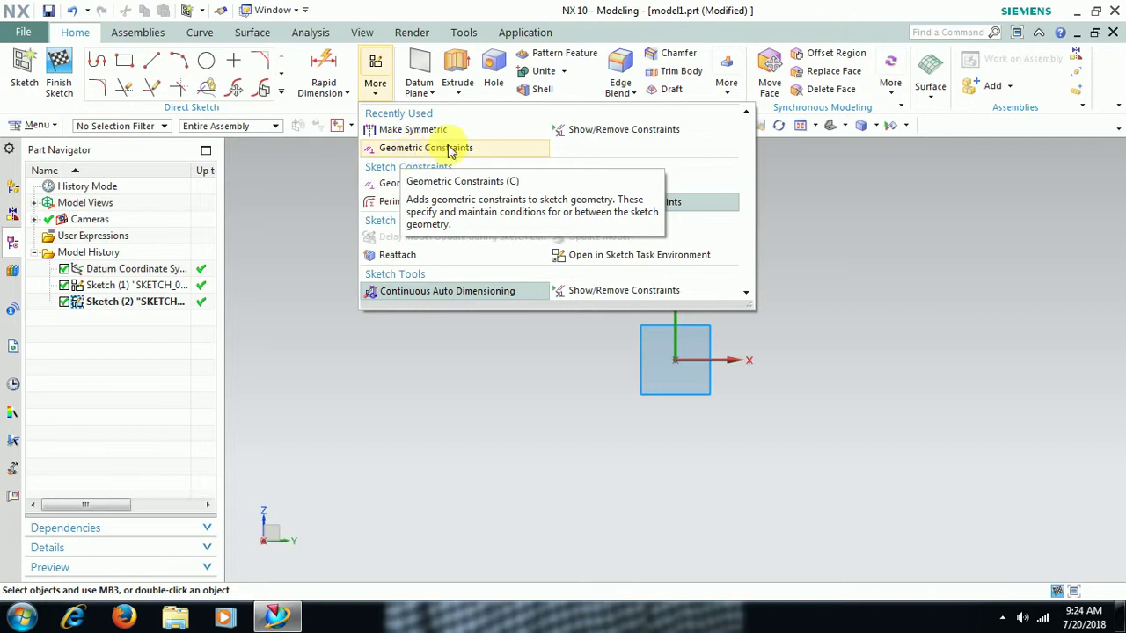
click(421, 150)
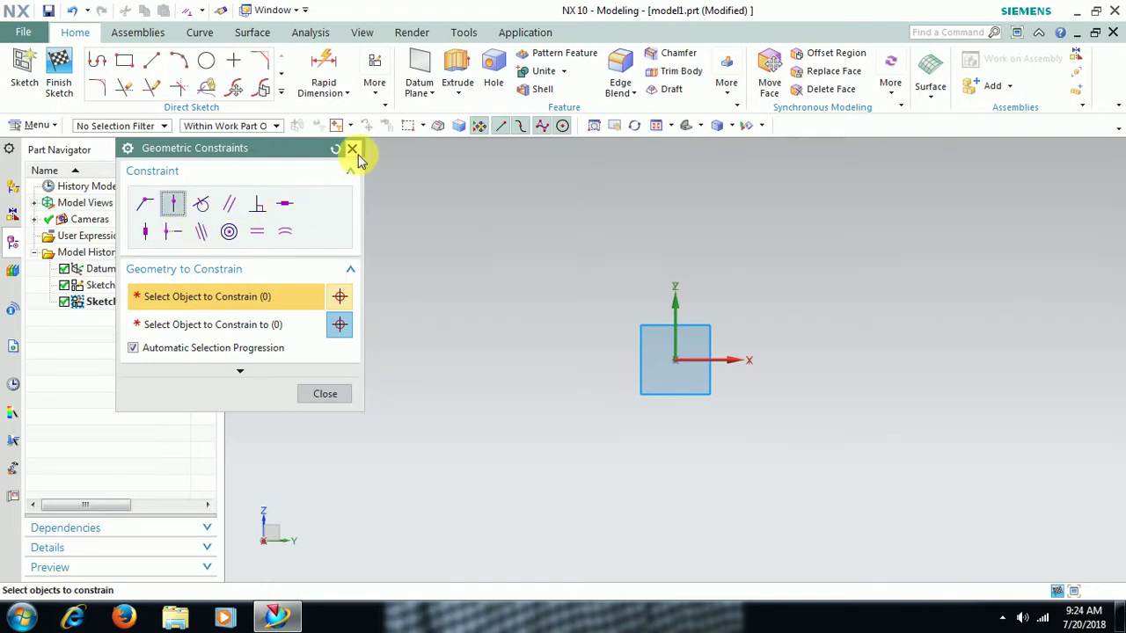
click(351, 150)
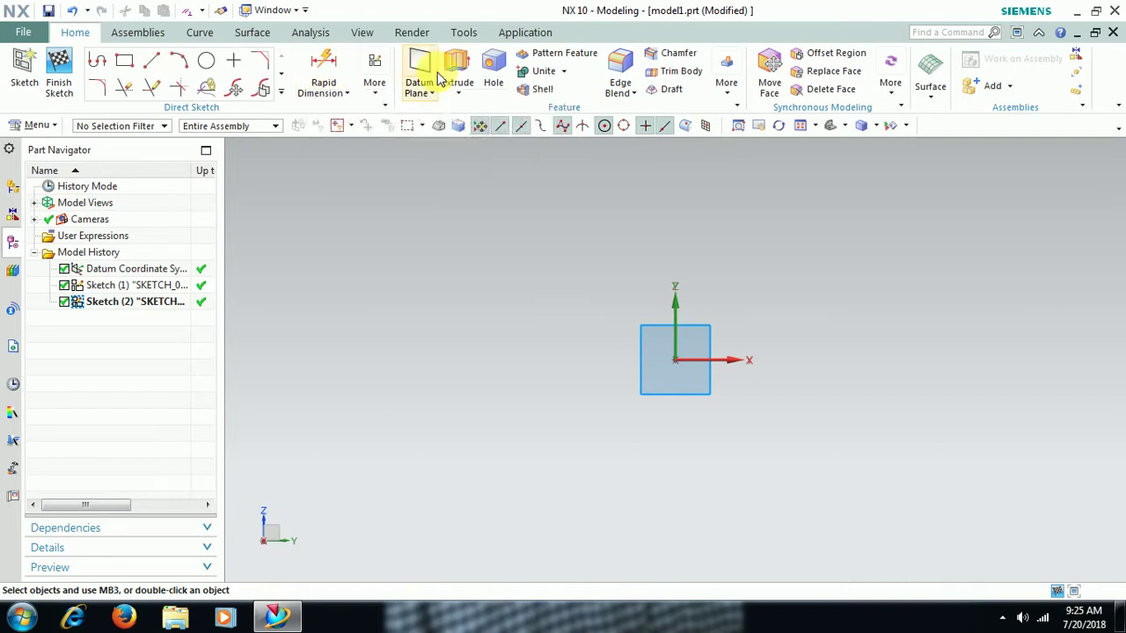
click(380, 97)
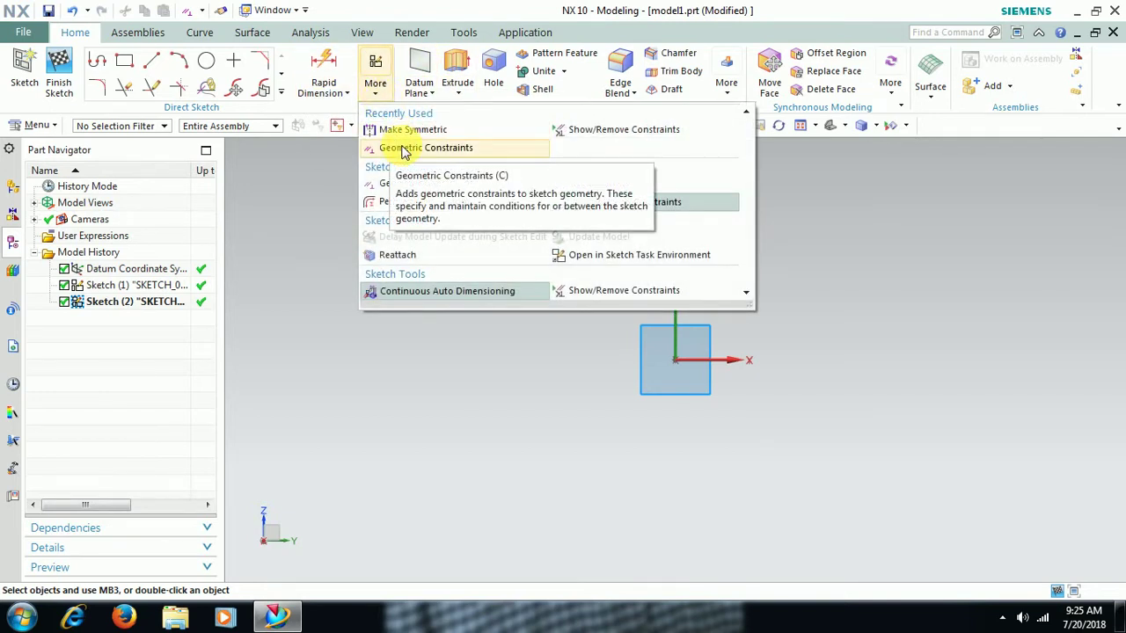
click(457, 387)
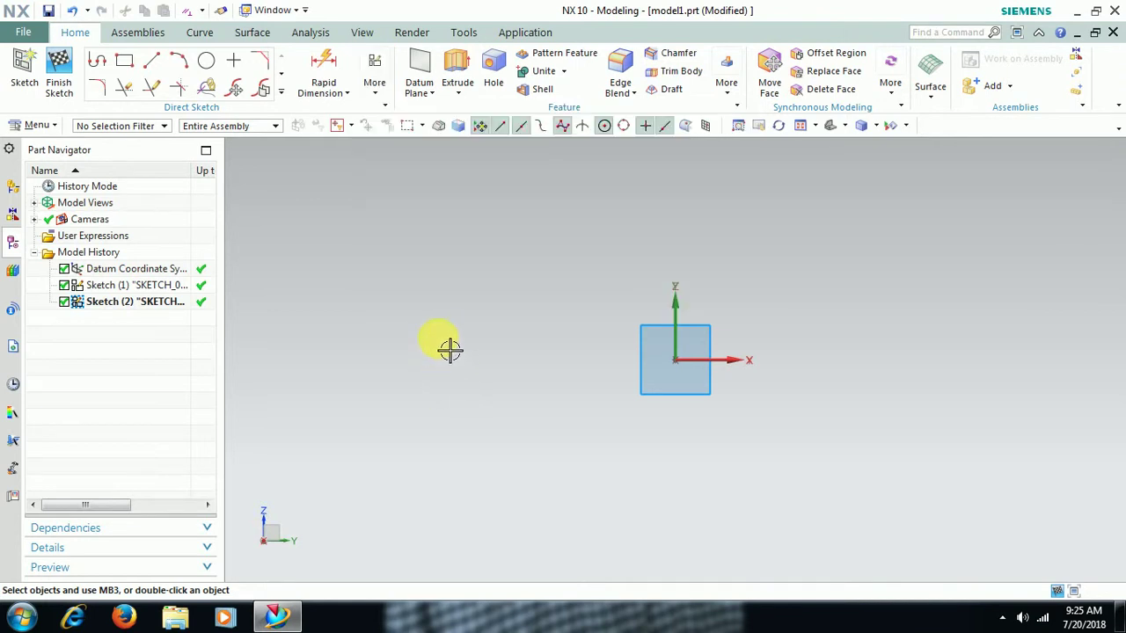
- Sketch a closed L-shaped profile beside the origin, about 89 mm wide and 57 mm high, with a lower arm about 17.9 mm high
click(758, 125)
mouse_move(692, 326)
mouse_down()
mouse_move(598, 379)
mouse_move(451, 426)
mouse_up()
click(97, 60)
click(523, 375)
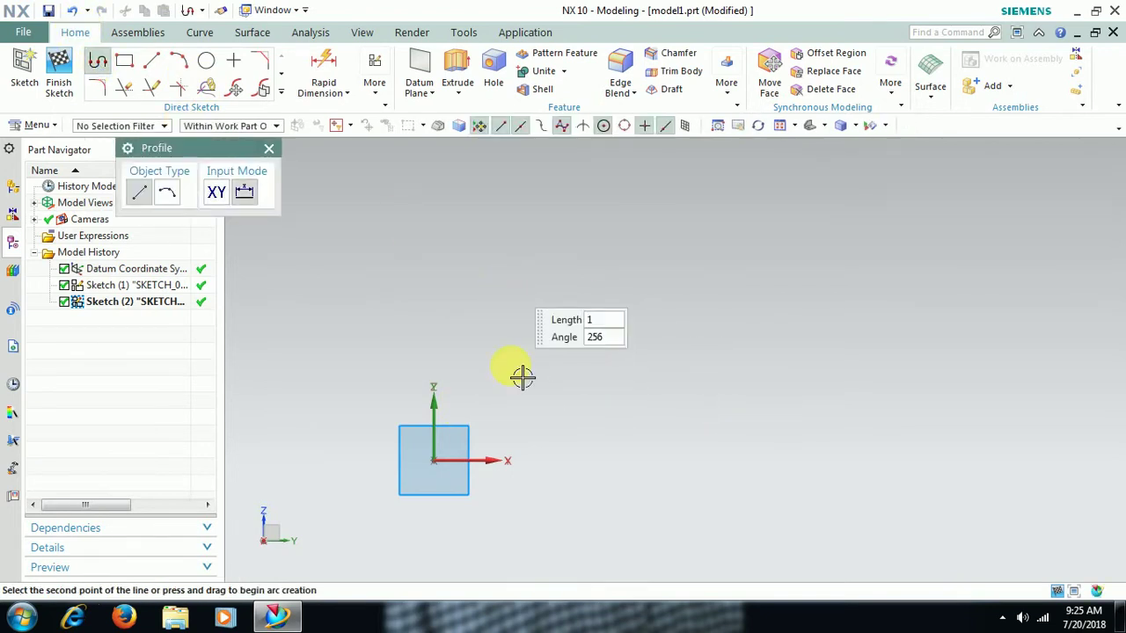
click(510, 427)
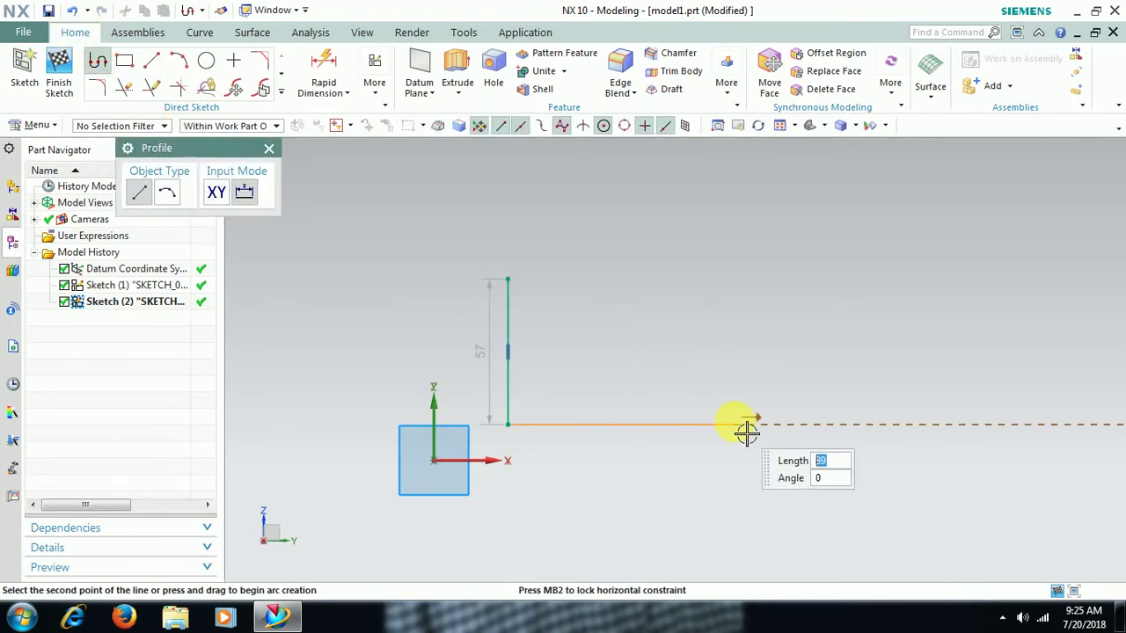
click(737, 426)
click(699, 379)
click(650, 379)
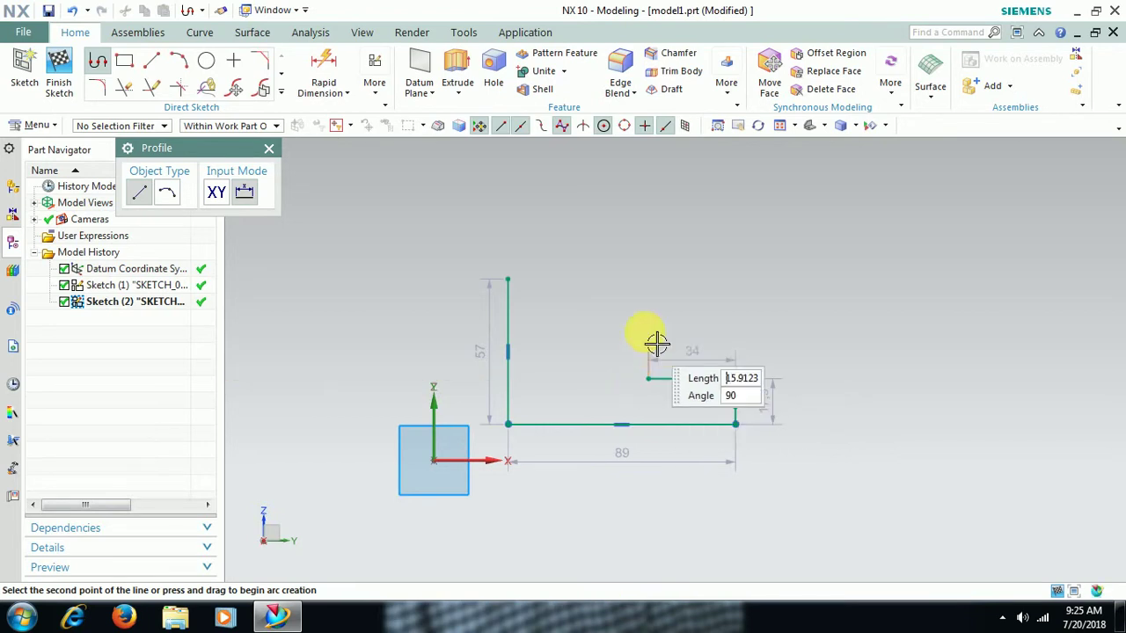
click(650, 280)
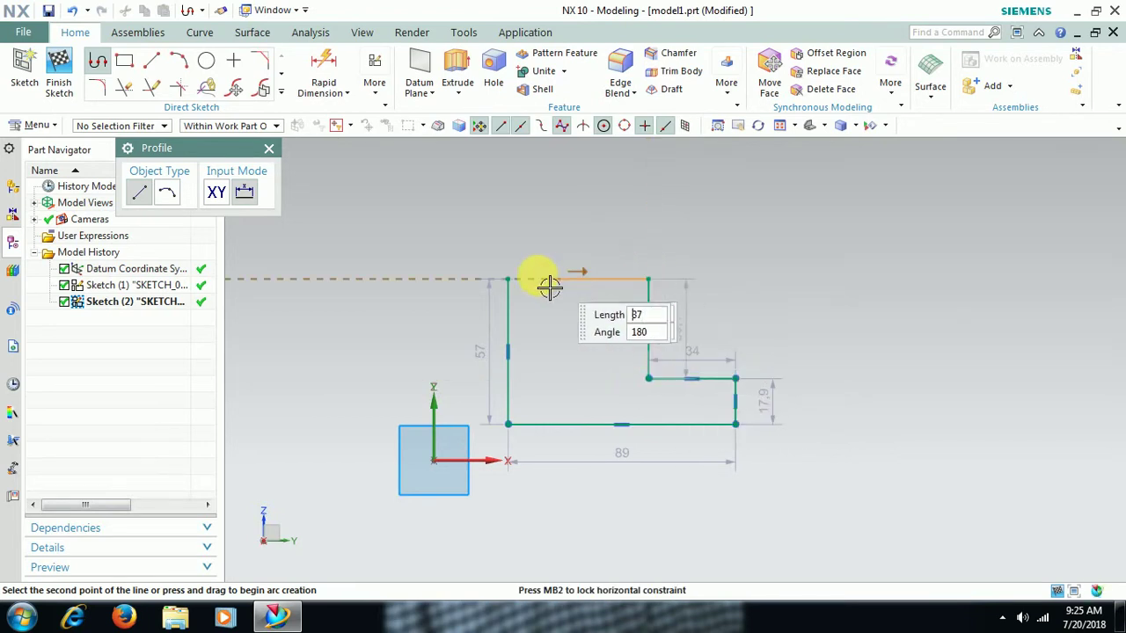
click(519, 285)
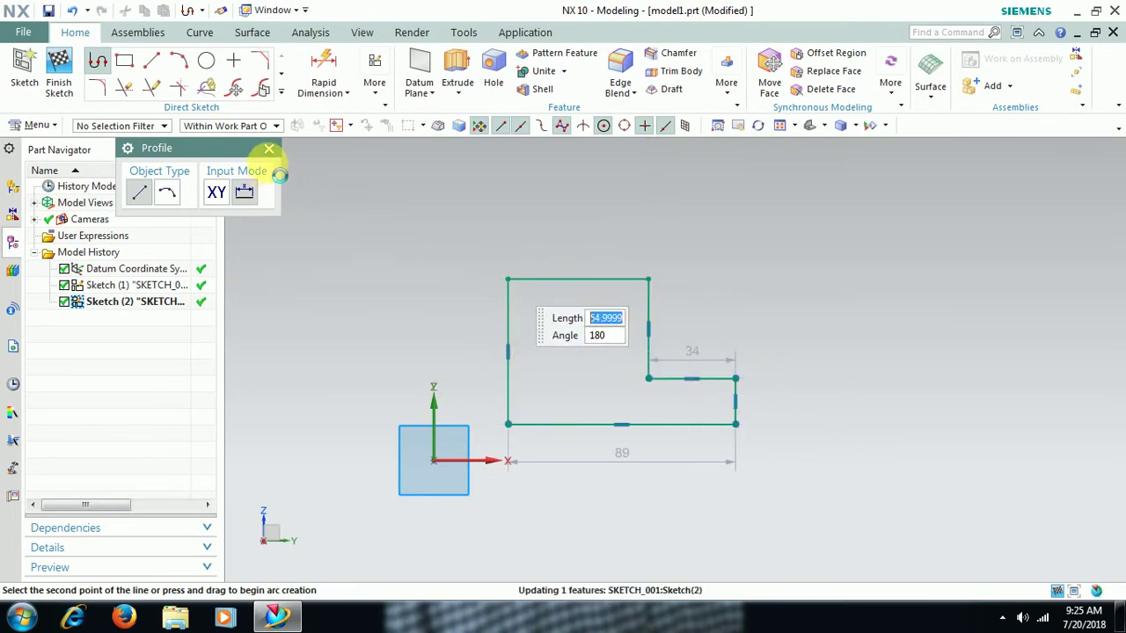
click(268, 149)
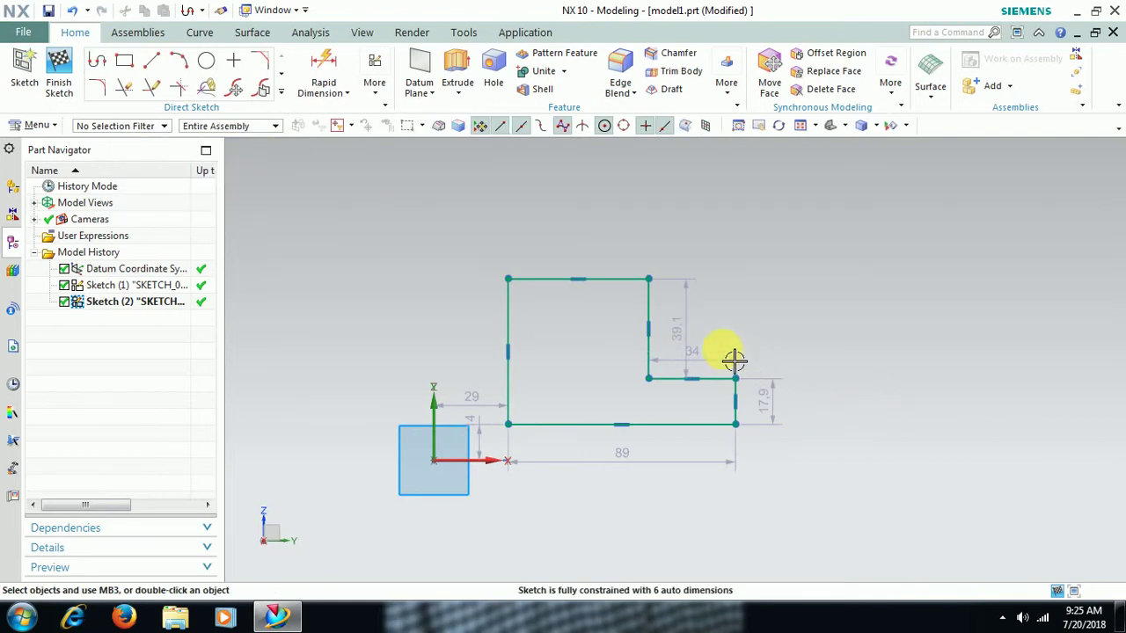
- Move the notch dimensions clear of the profile and stretch it to about 111.2 mm wide, with the lower arm about 44.4 mm high
mouse_move(686, 314)
mouse_down()
mouse_move(774, 304)
mouse_move(791, 290)
mouse_up()
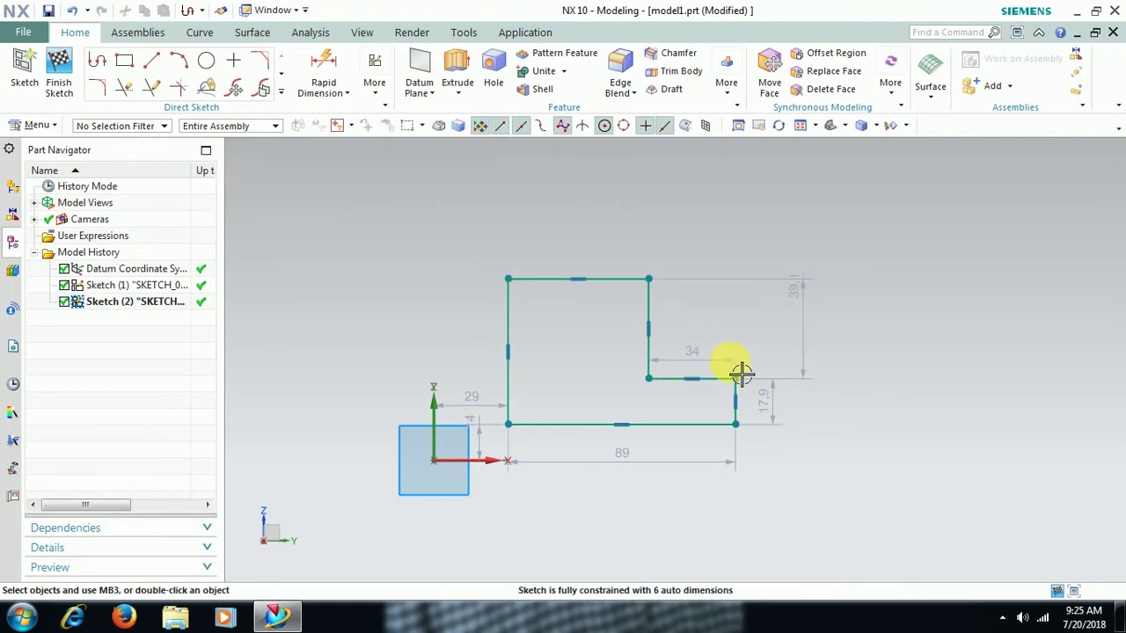
drag(736, 377, 738, 318)
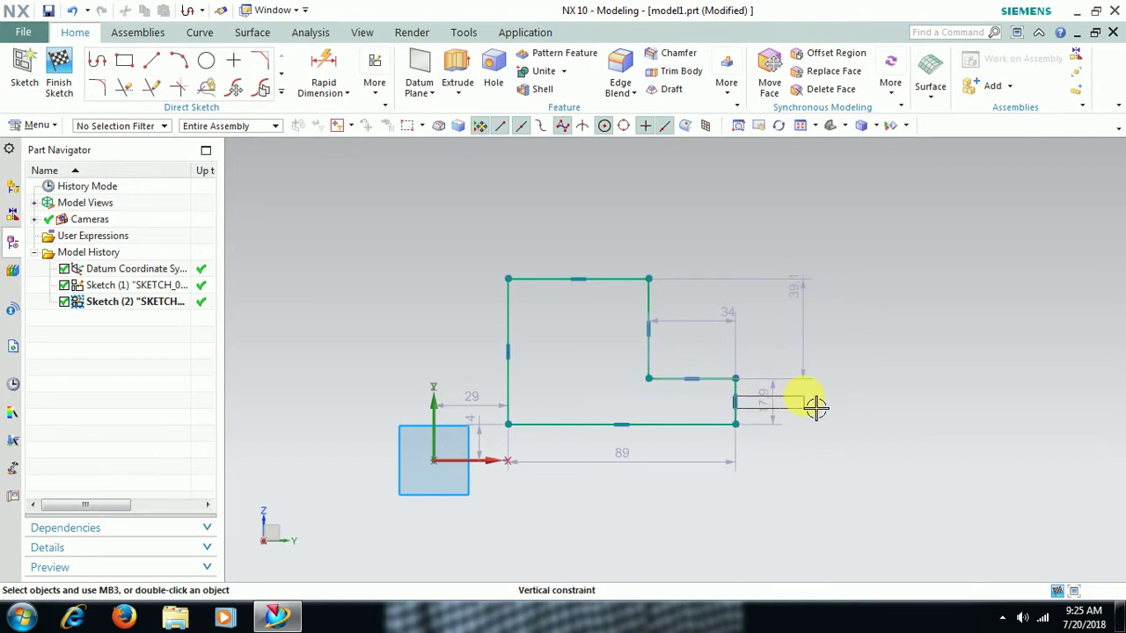
click(746, 431)
drag(746, 430, 897, 432)
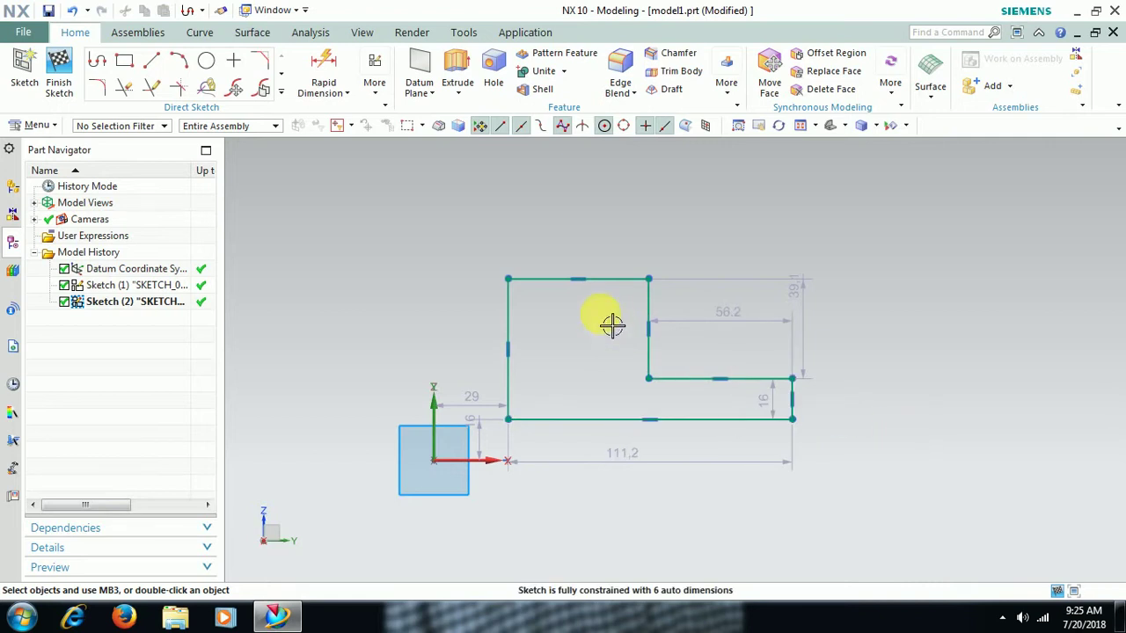
drag(625, 278, 626, 235)
drag(694, 382, 694, 309)
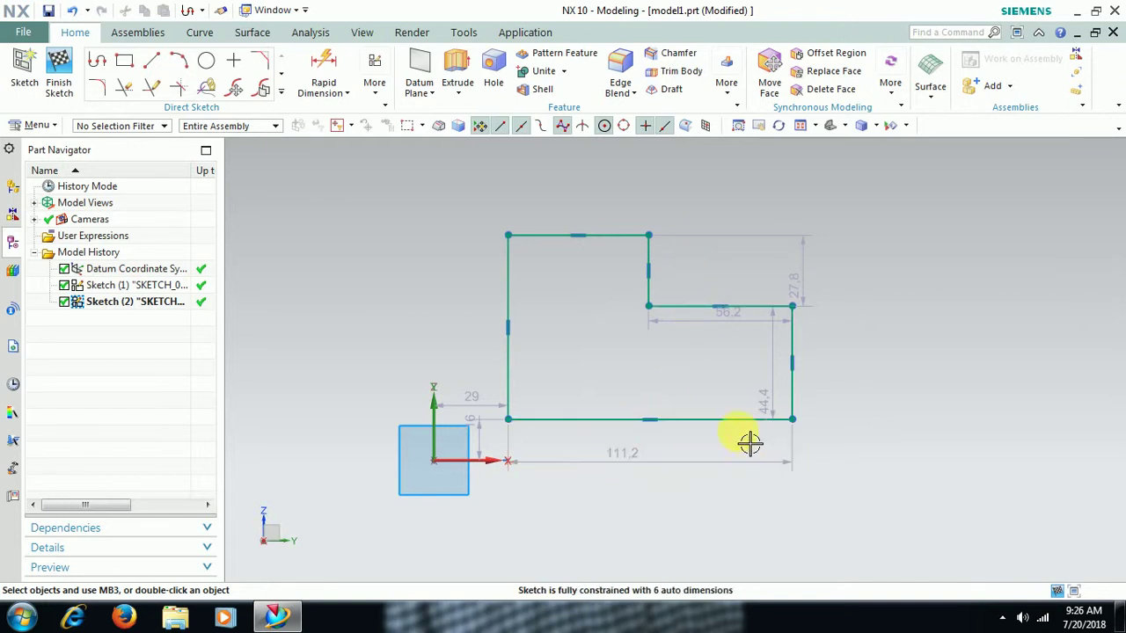
- Dimension the profile's bottom edge with Rapid Dimension and set its length to 100 mm
click(323, 71)
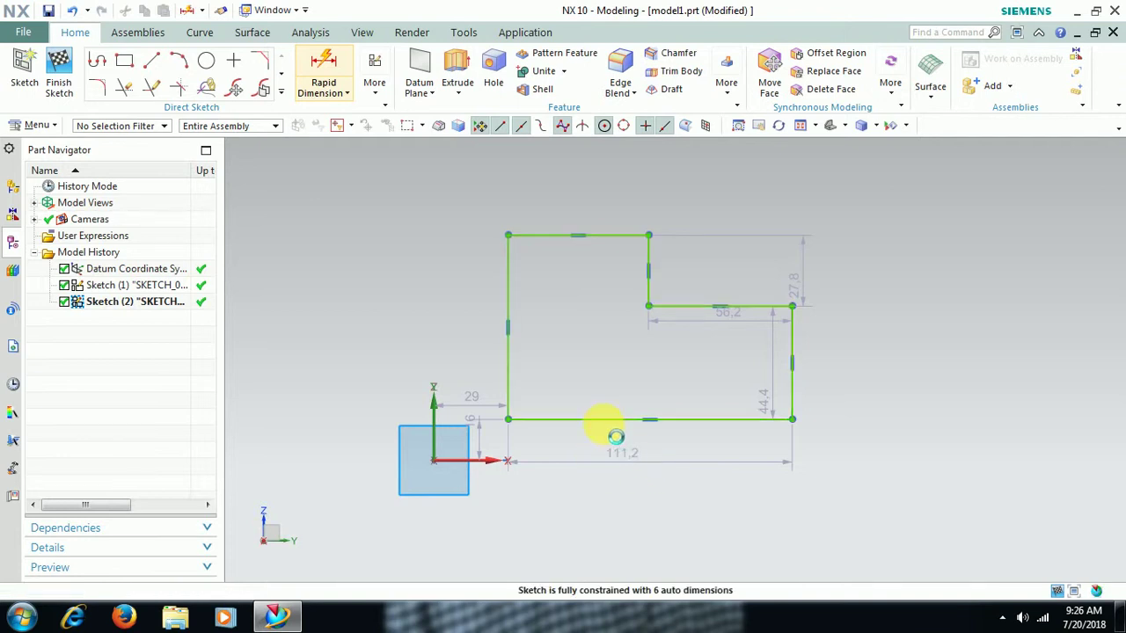
key(d)
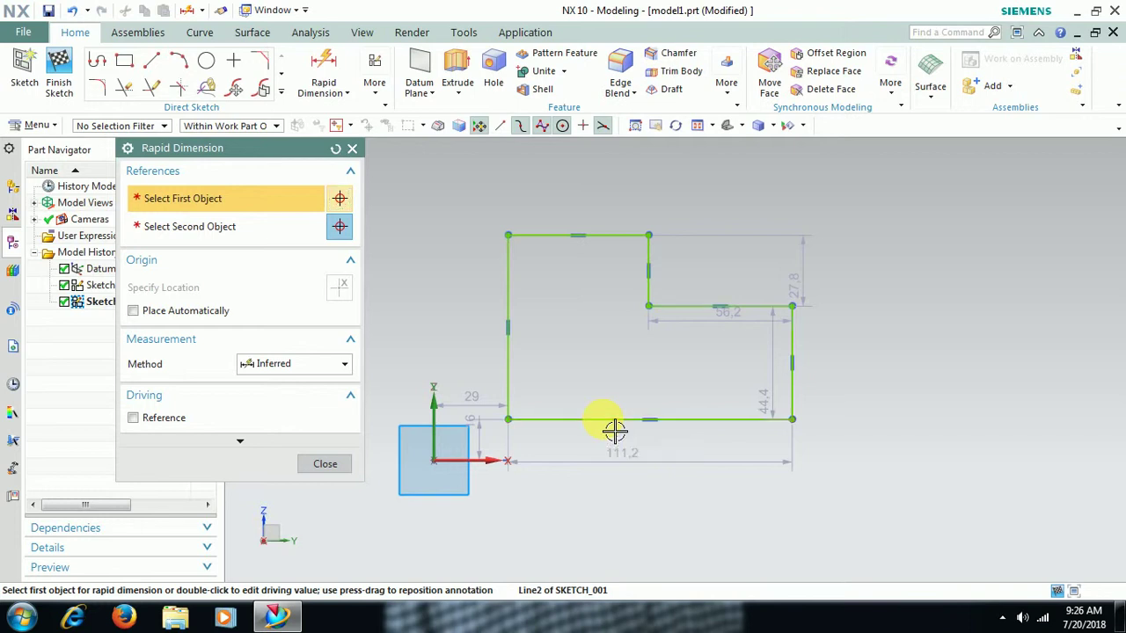
click(612, 440)
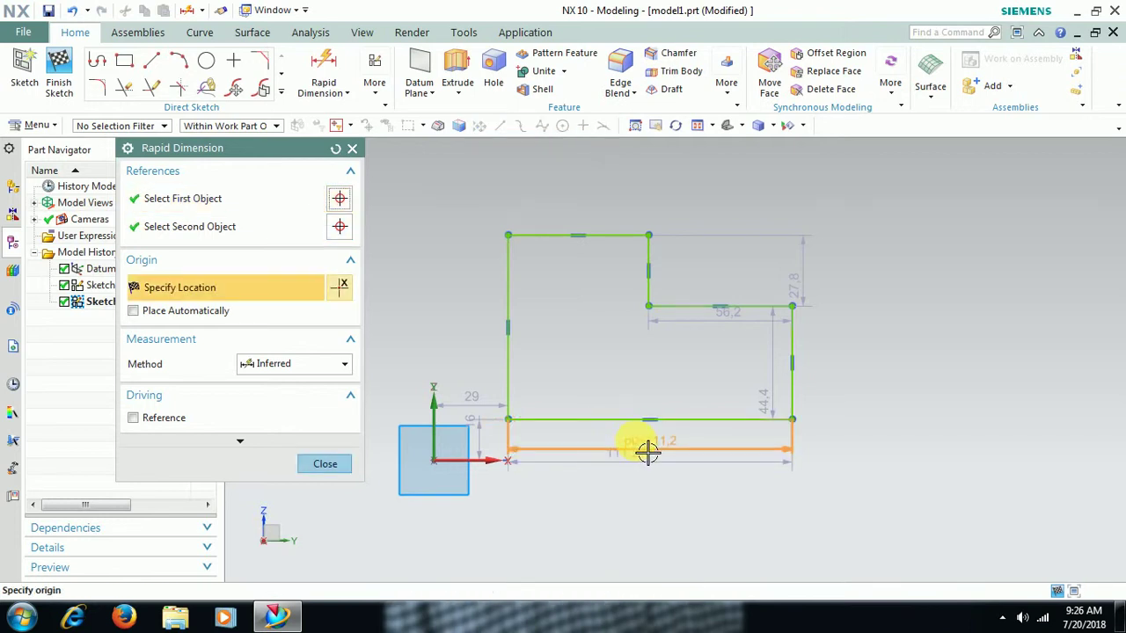
click(639, 446)
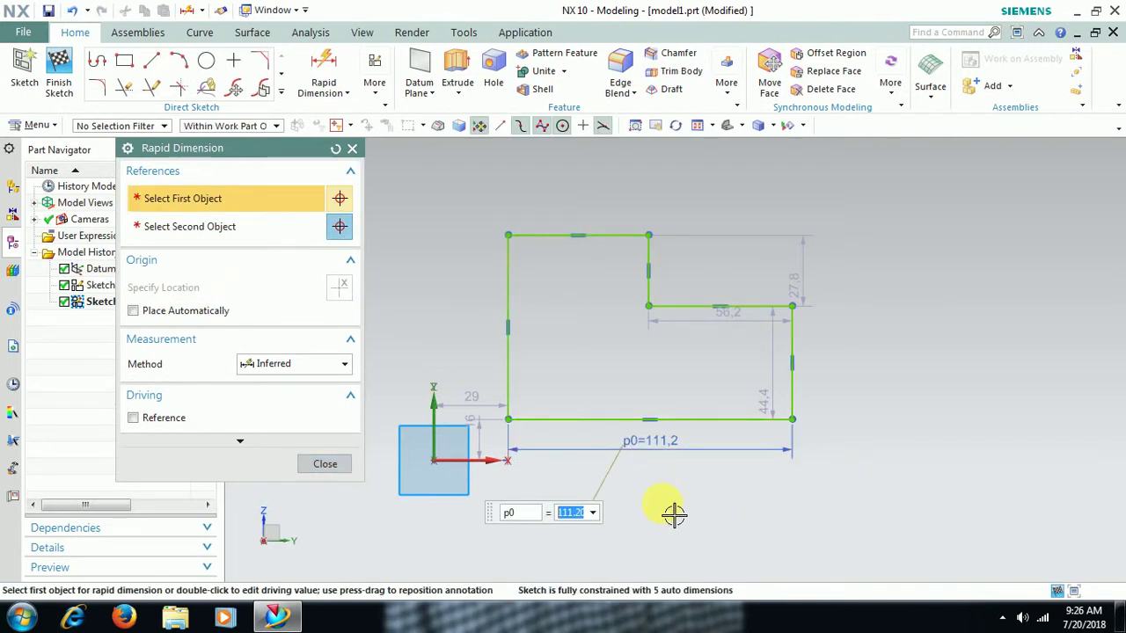
text(1)
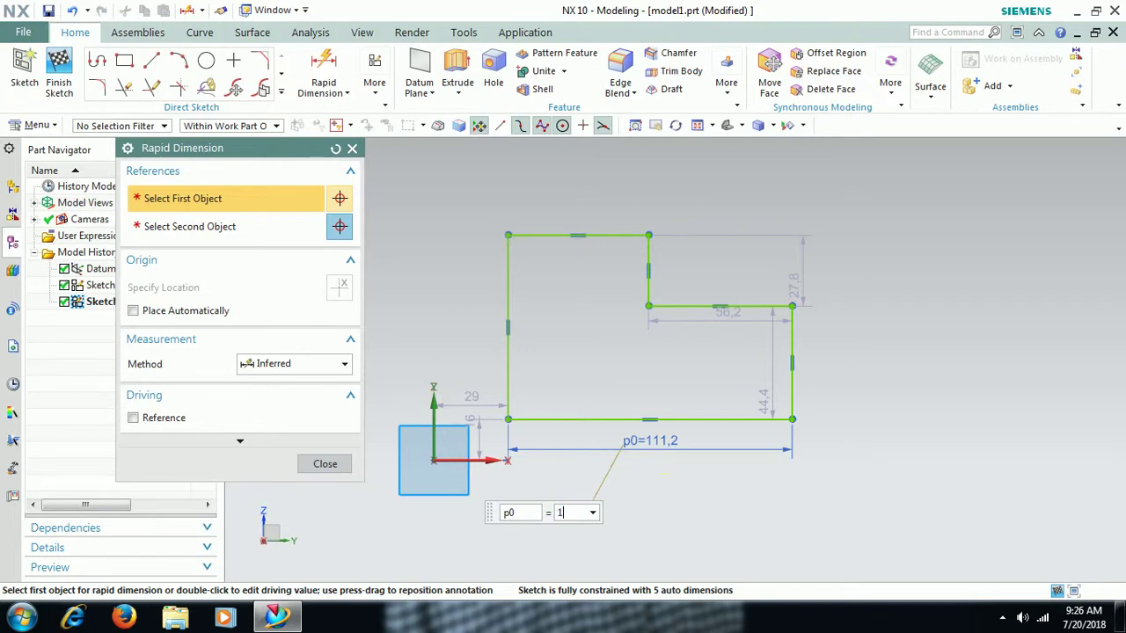
text(00)
key(Return)
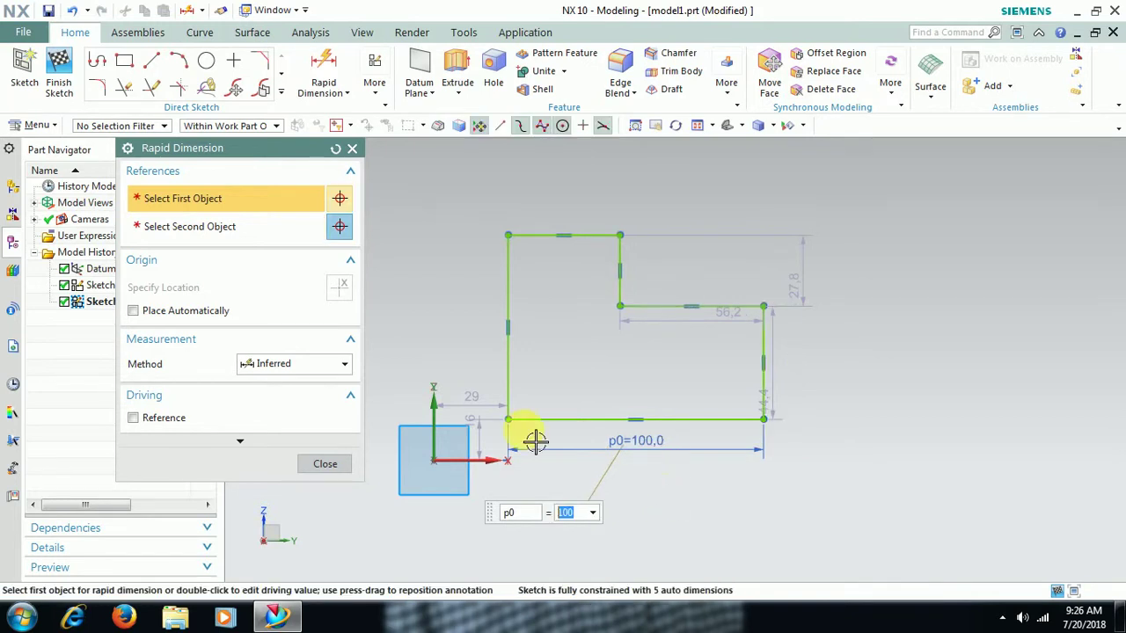
click(324, 464)
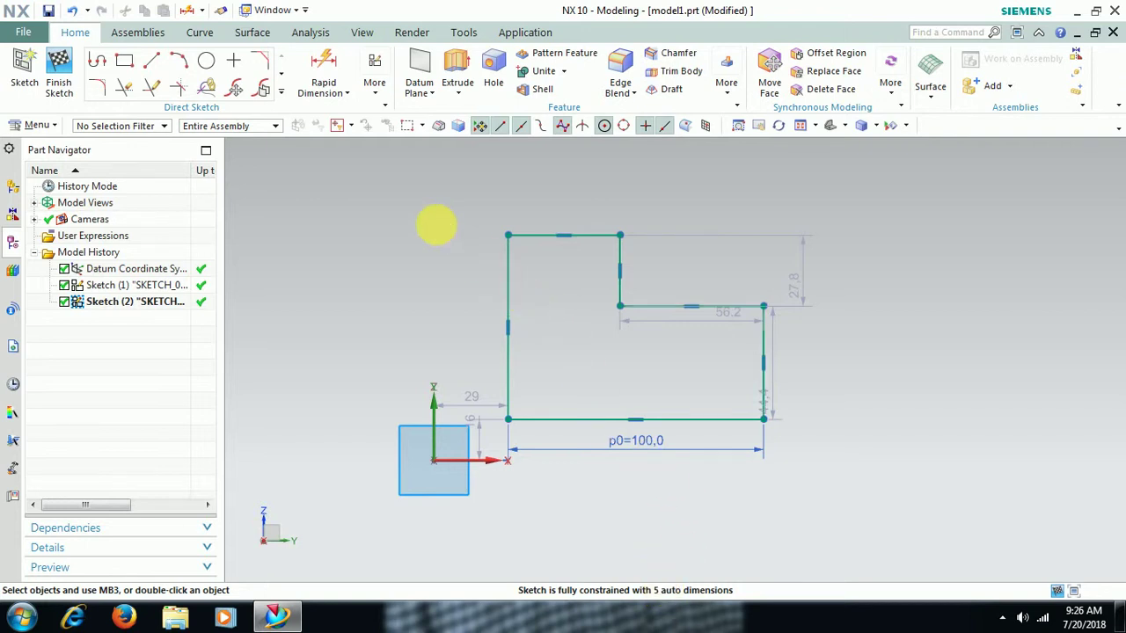
- Dimension the profile's left vertical edge with Rapid Dimension and set its length to 100 mm
key(d)
click(513, 286)
click(454, 302)
click(689, 334)
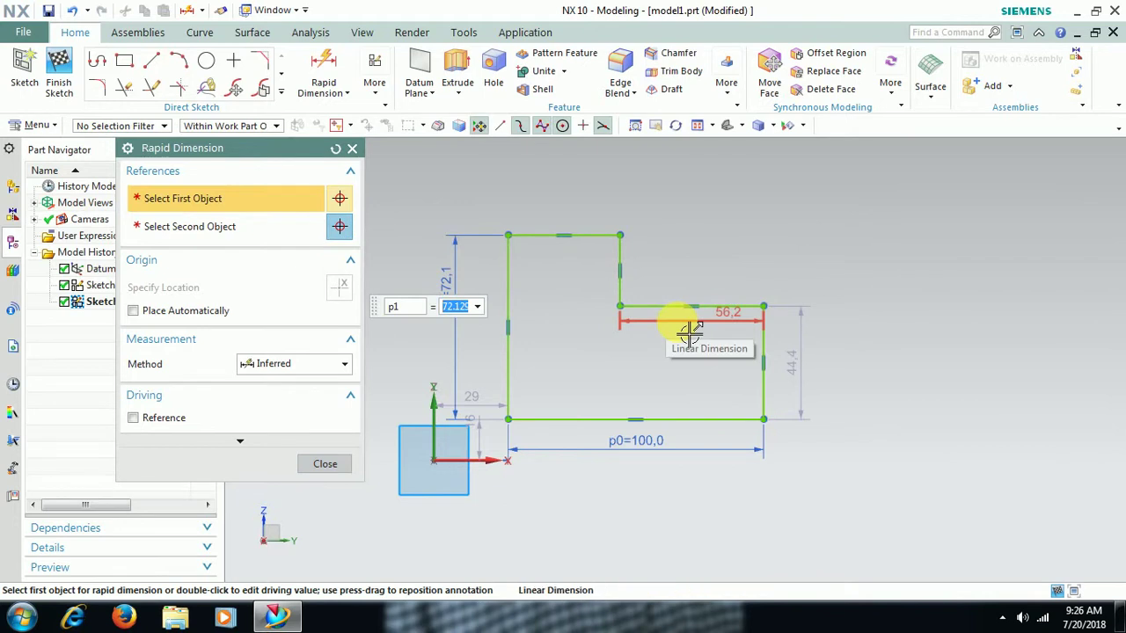
text(100)
key(Return)
click(321, 463)
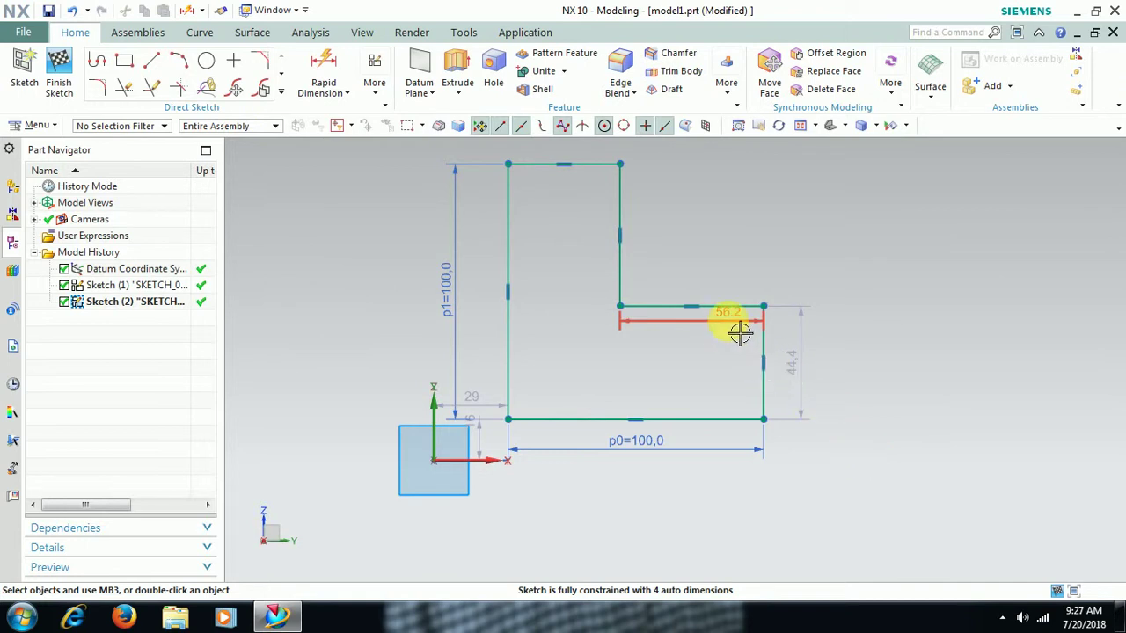
- Set the notch's horizontal dimension to 50 mm, and shift the profile to about 27.4 mm from the sketch's vertical axis
drag(739, 306, 736, 243)
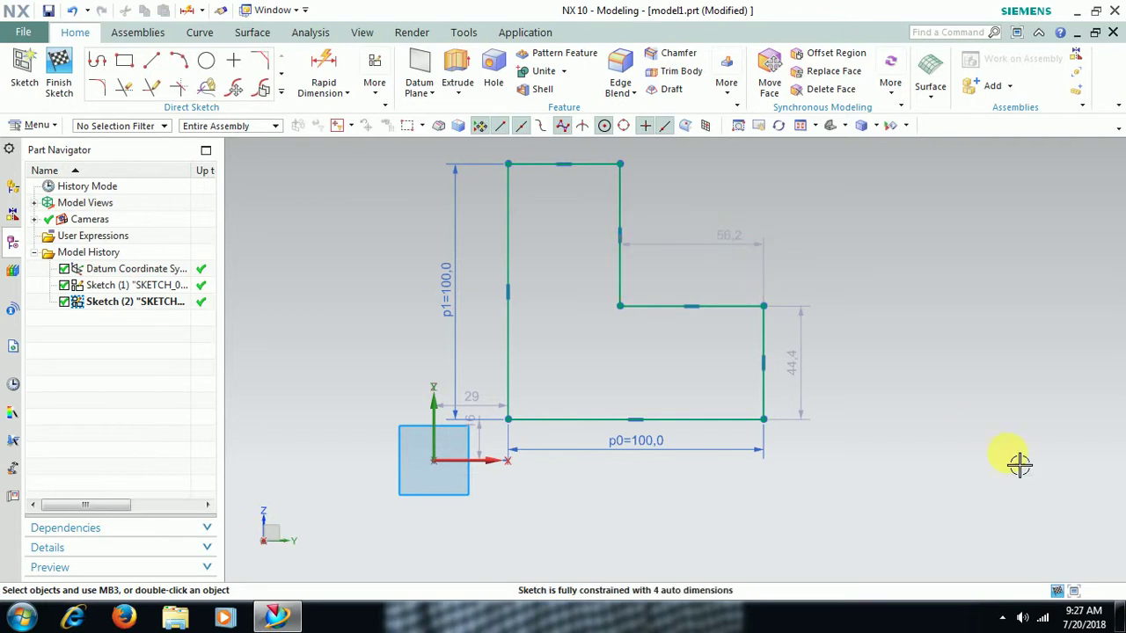
click(741, 247)
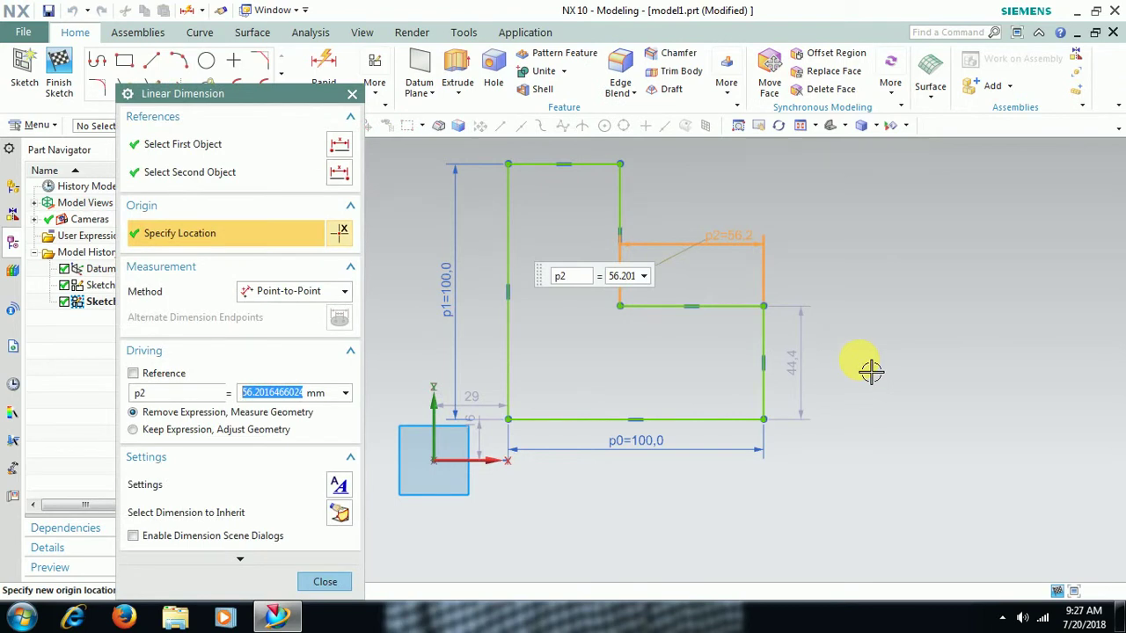
text(50)
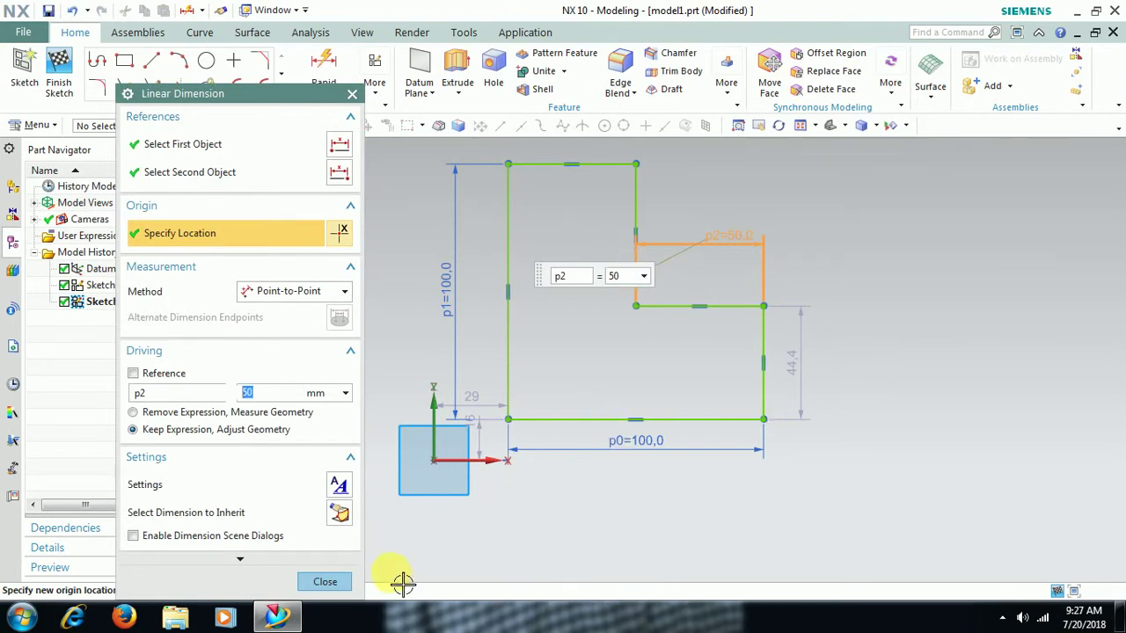
click(324, 581)
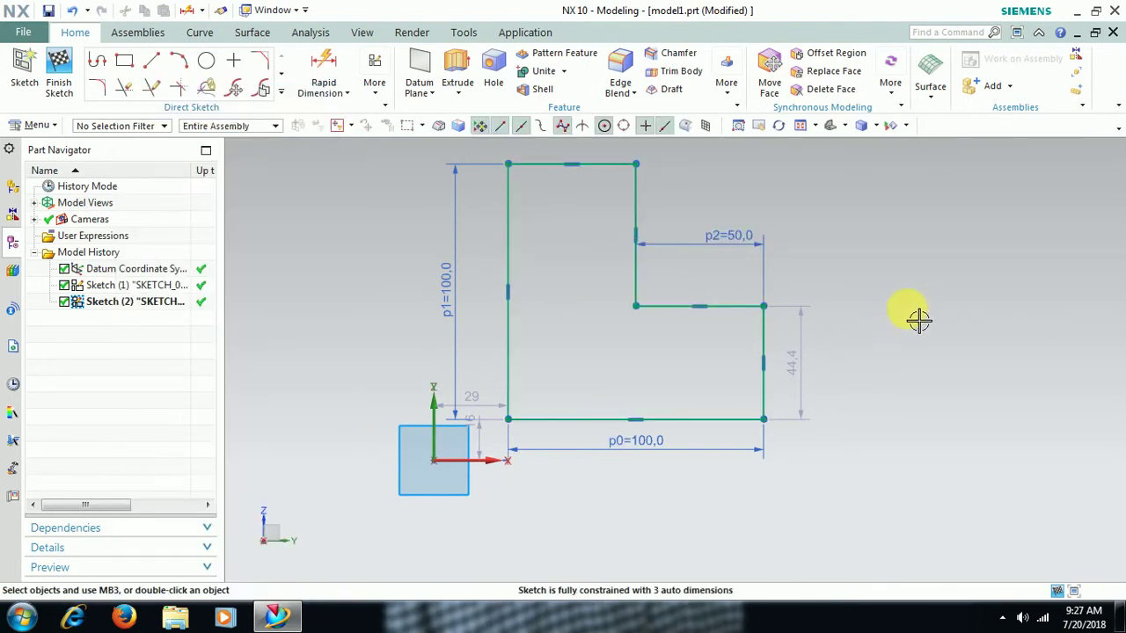
mouse_move(806, 334)
mouse_down()
mouse_move(794, 334)
mouse_move(834, 334)
mouse_move(794, 335)
mouse_up()
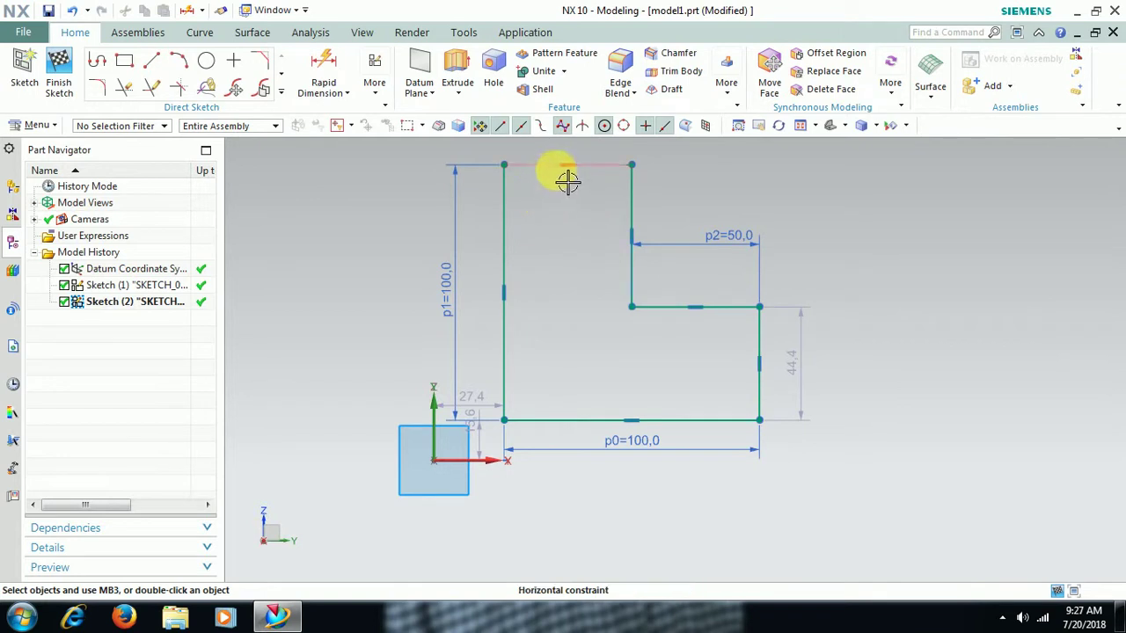
- Nudge the profile to about 25.5 mm from the sketch's vertical axis and move the three automatic dimensions clear of it
drag(557, 170, 558, 176)
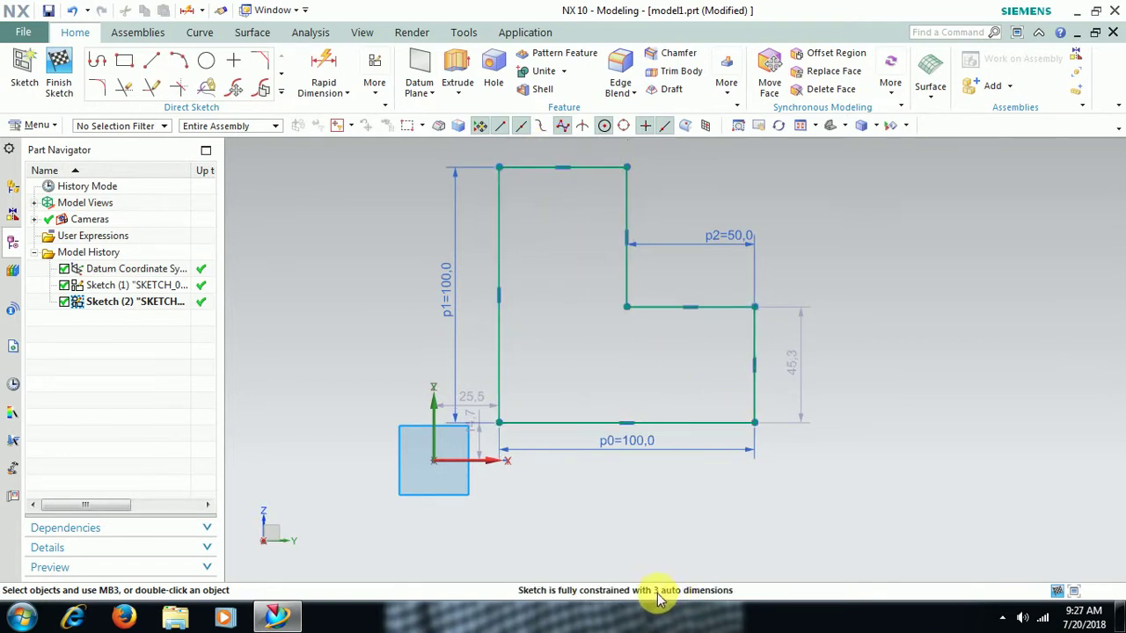
drag(799, 396, 857, 396)
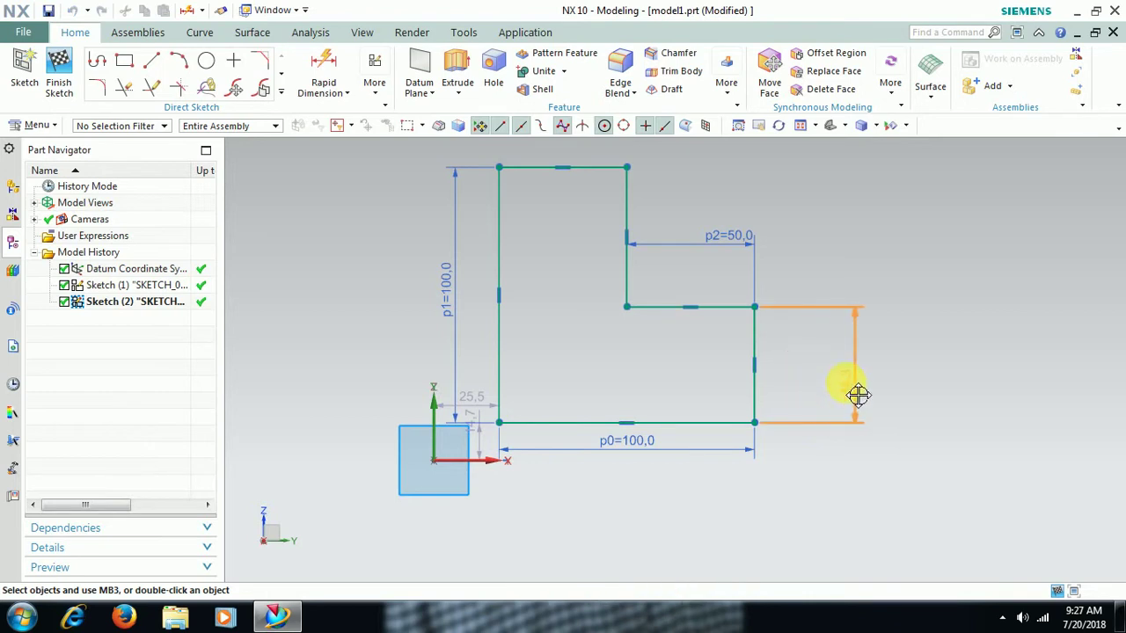
drag(488, 457, 802, 451)
drag(472, 399, 479, 347)
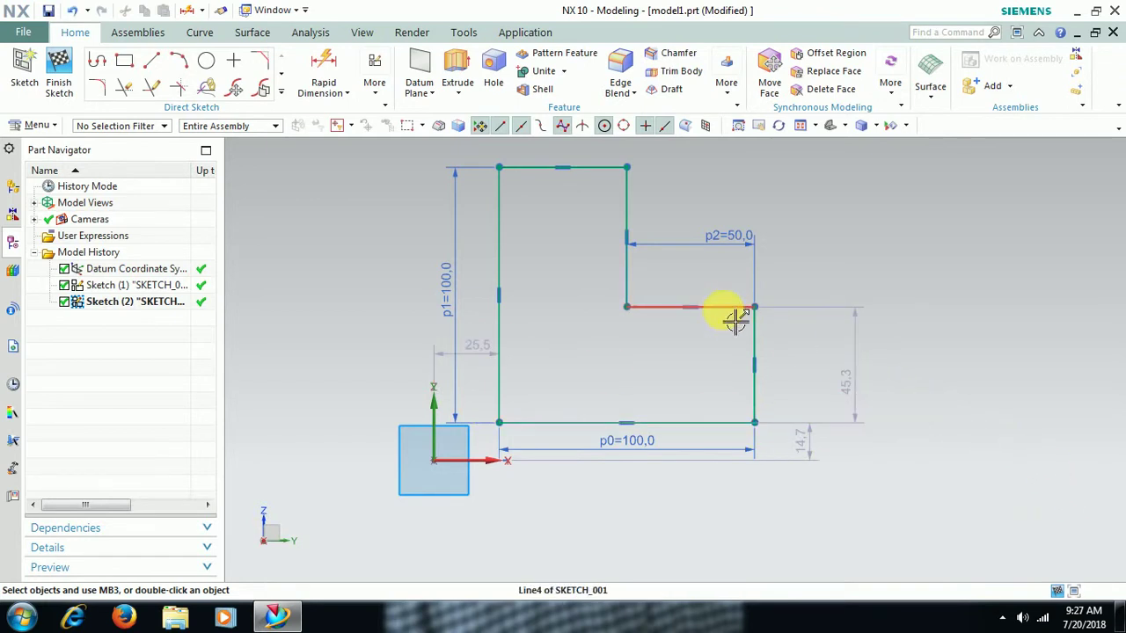
- Raise the notch's horizontal edge and set the height of the lower arm's right edge to 50 mm
mouse_move(735, 297)
mouse_down()
mouse_move(729, 281)
mouse_move(736, 322)
mouse_move(736, 269)
mouse_up()
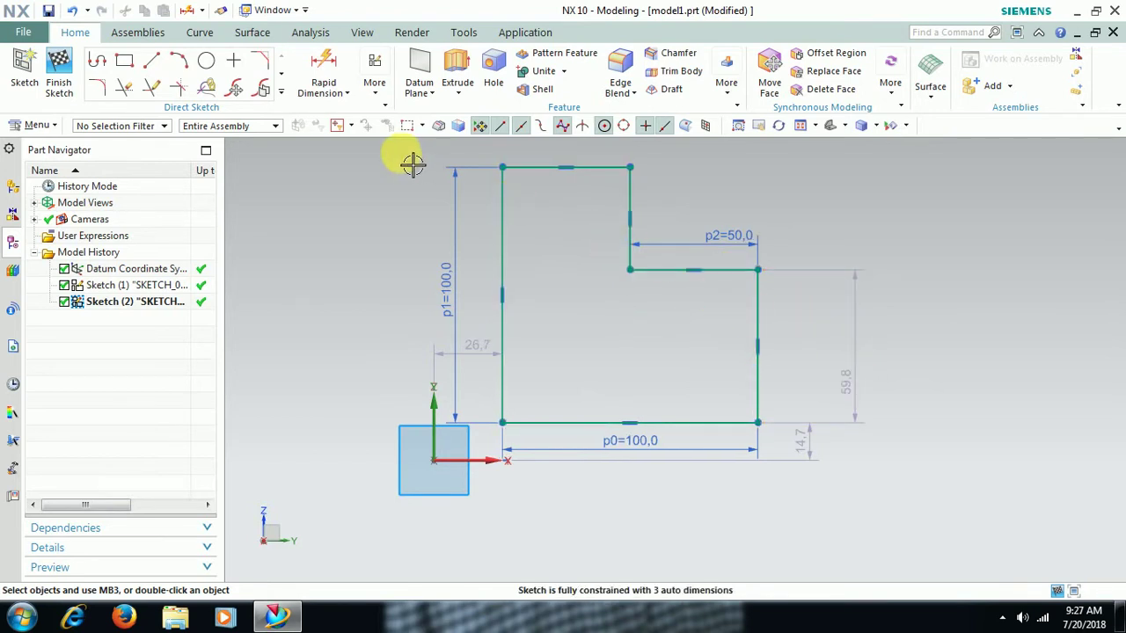
double_click(858, 413)
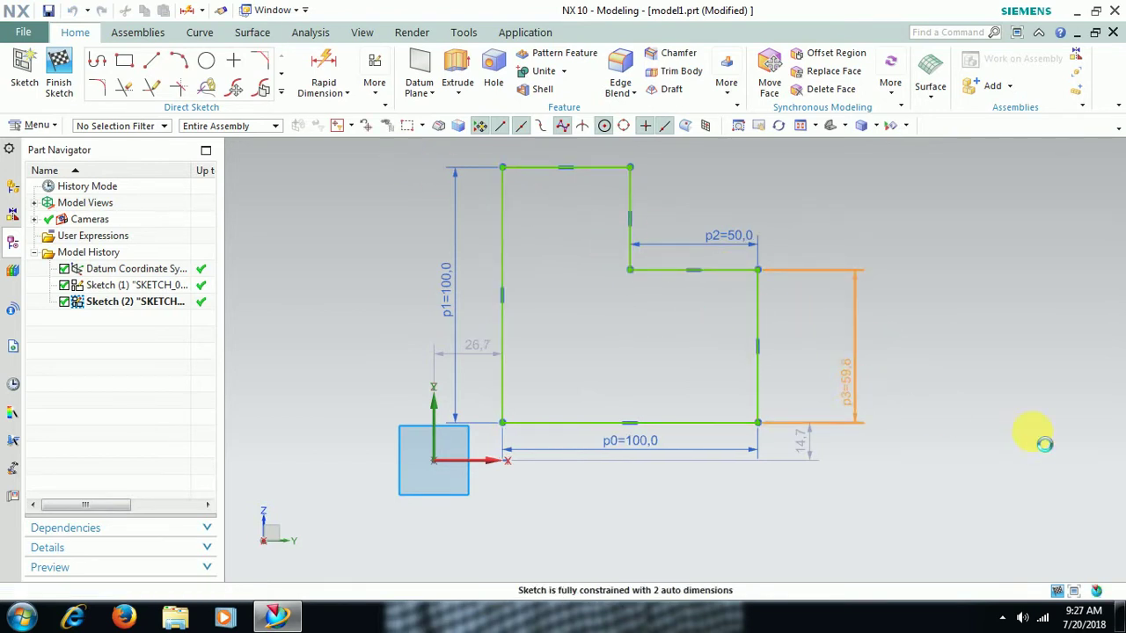
text(50)
click(1036, 435)
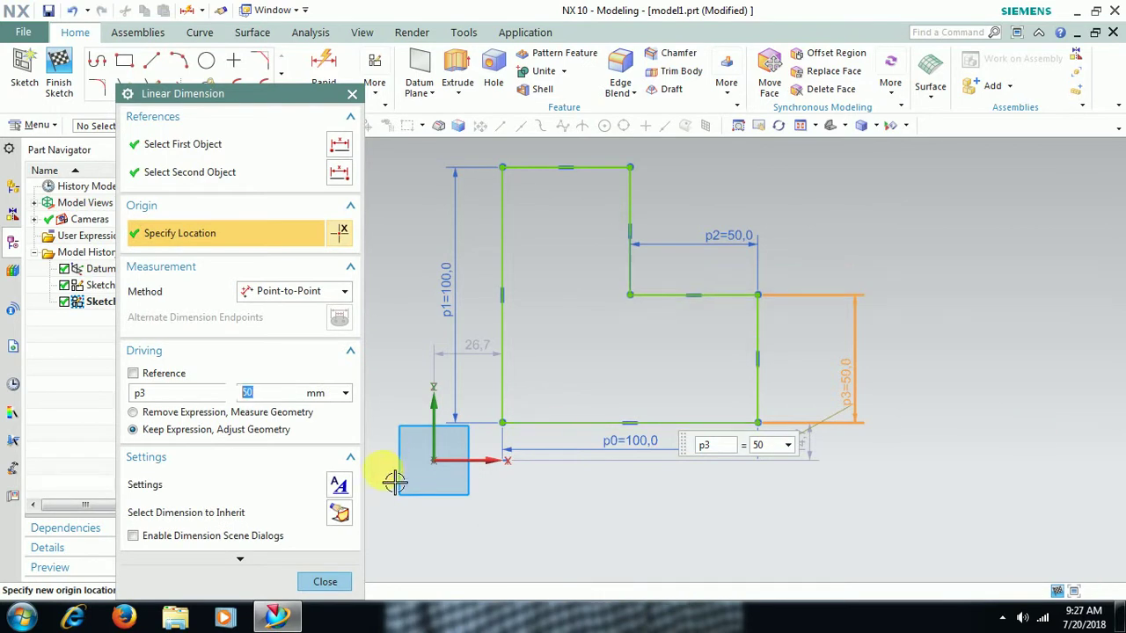
click(325, 581)
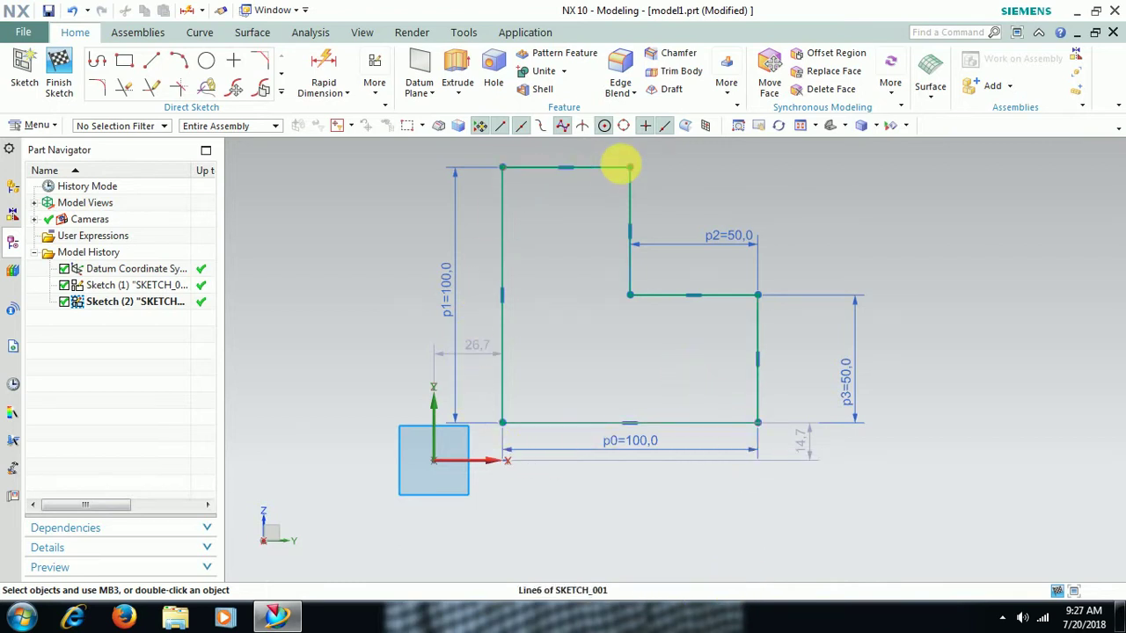
- Shift the whole profile freely and set its bottom edge's distance from the sketch's horizontal axis to 10 mm
mouse_move(683, 293)
mouse_down()
mouse_move(724, 261)
mouse_move(765, 298)
mouse_up()
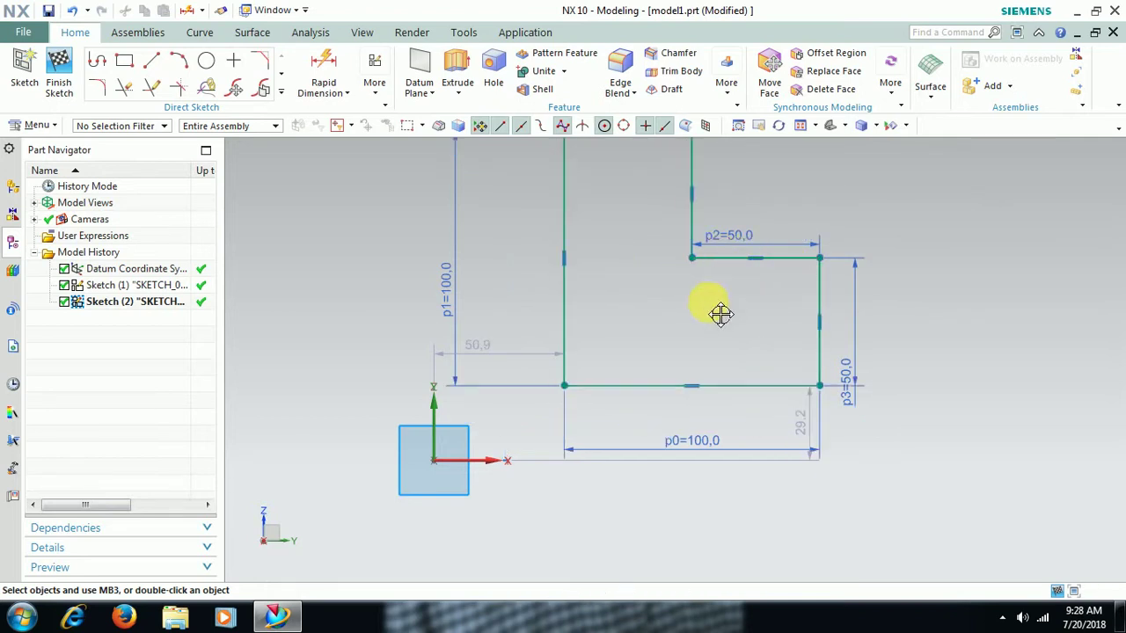
mouse_move(683, 318)
mouse_down()
mouse_move(706, 282)
mouse_move(661, 325)
mouse_move(651, 258)
mouse_up()
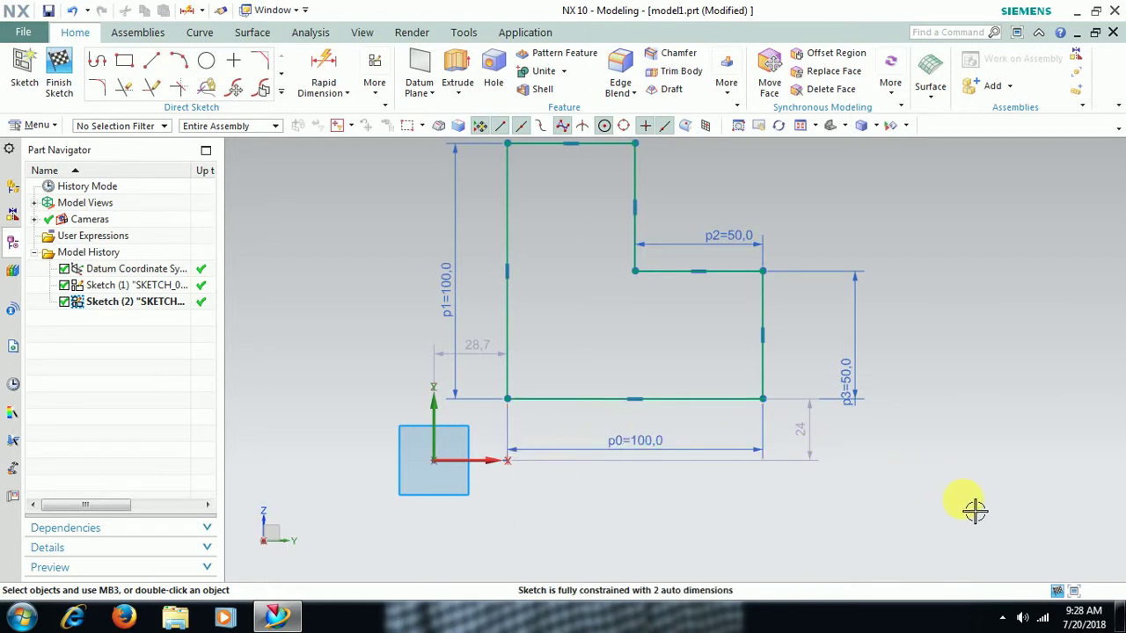
click(802, 427)
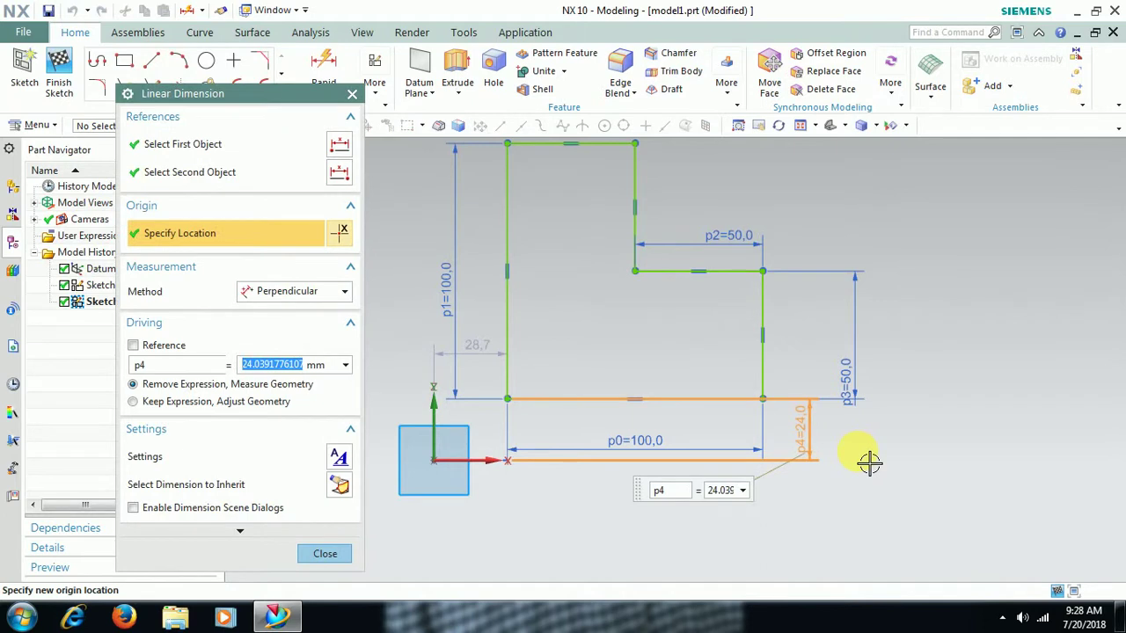
text(10)
key(Return)
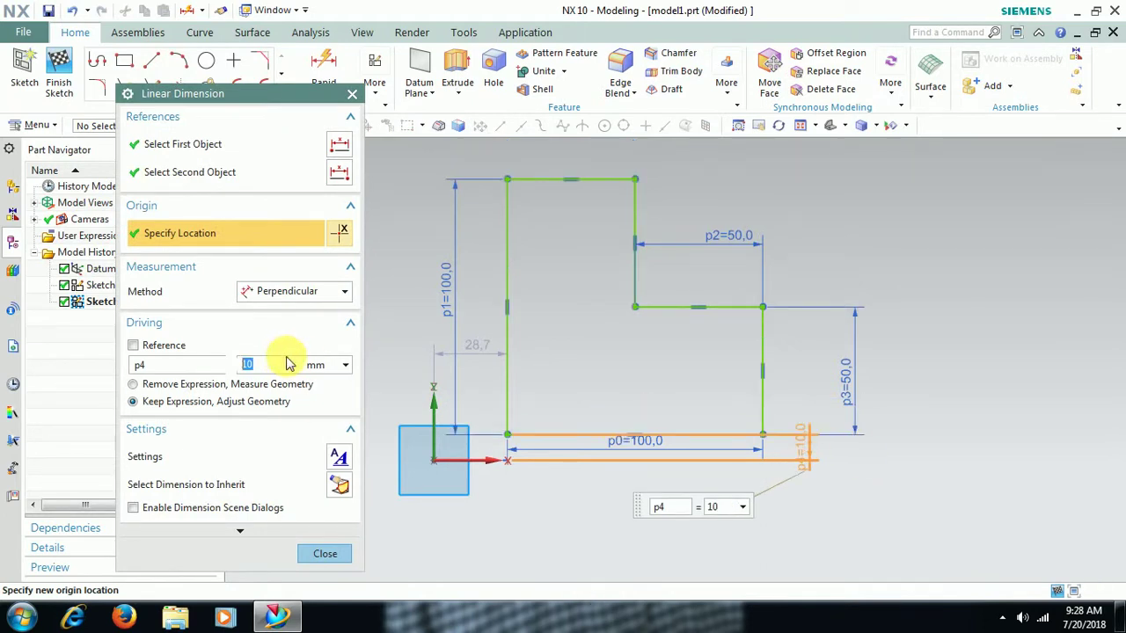
click(327, 554)
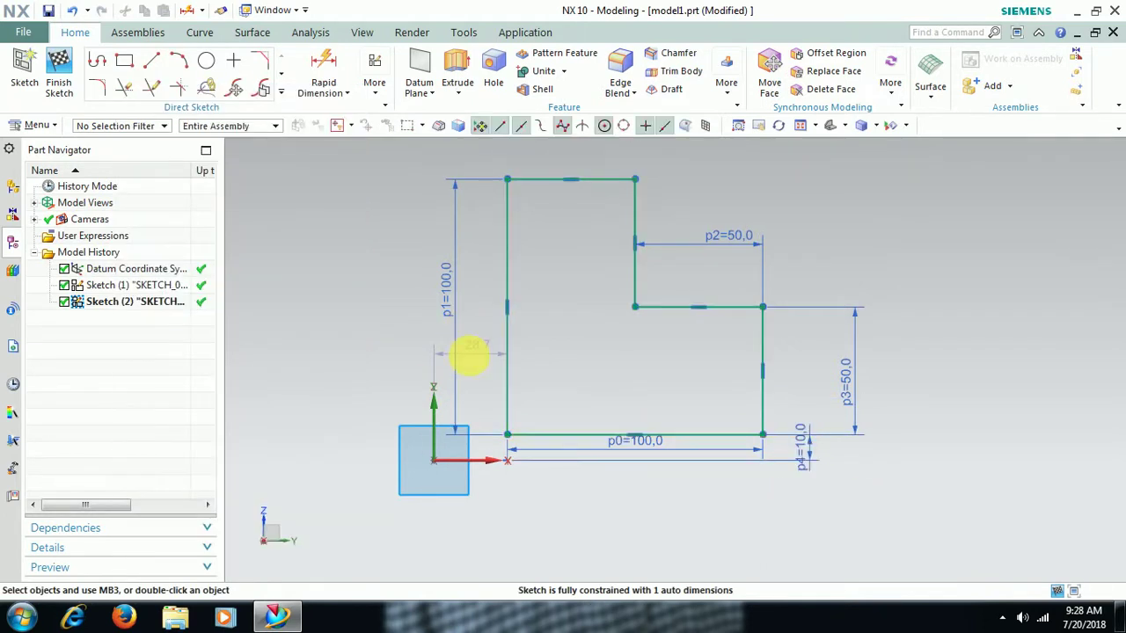
- Set the distance between the profile's left edge and the sketch's vertical axis to 0 mm
click(602, 374)
text(0)
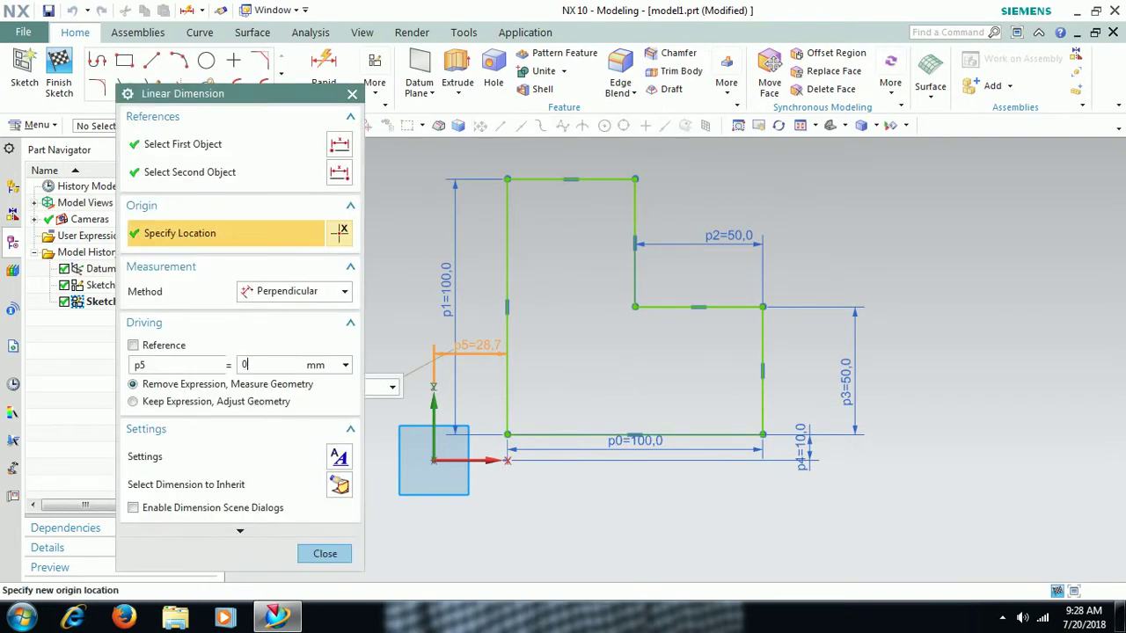
key(Return)
click(325, 553)
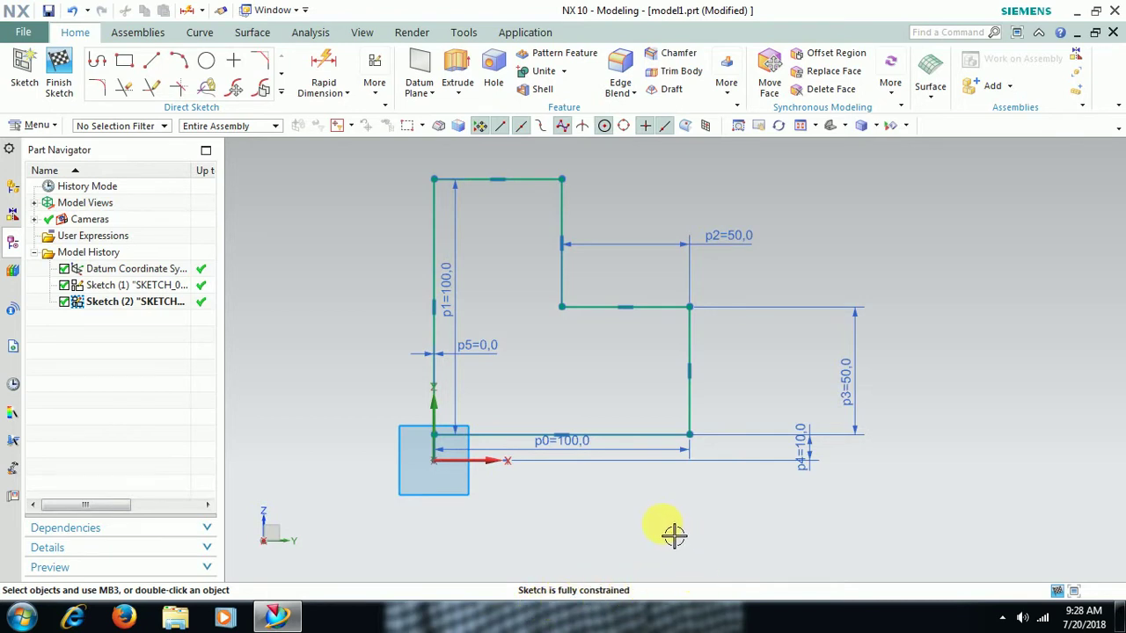
- Undo the two distance dimensions that position the profile relative to the sketch axes
key(ctrl+z)
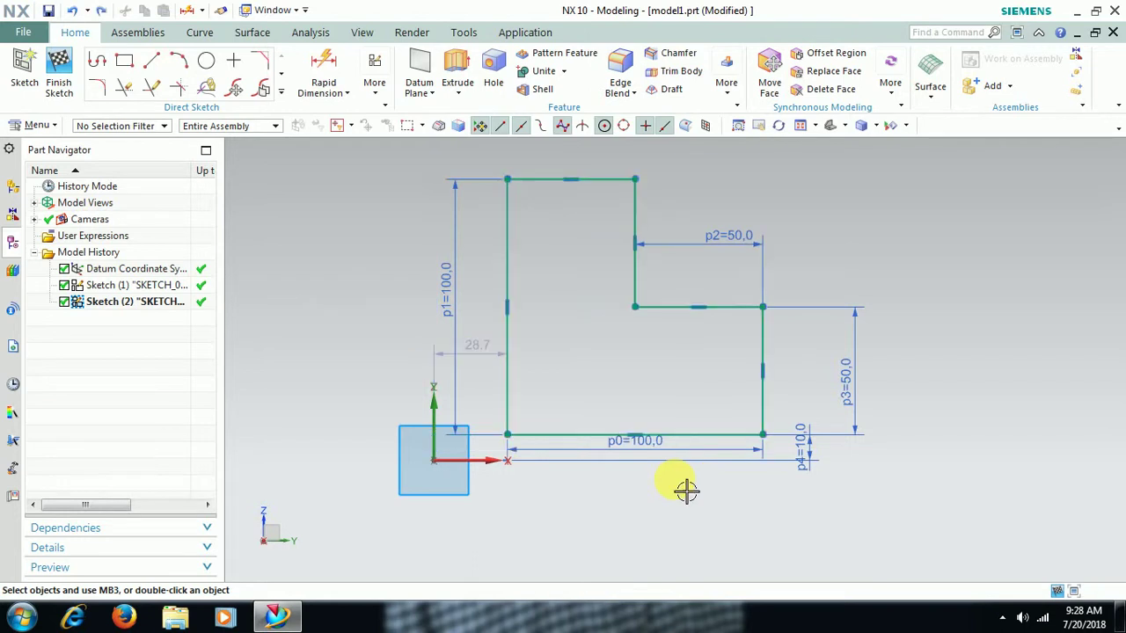
key(ctrl+z)
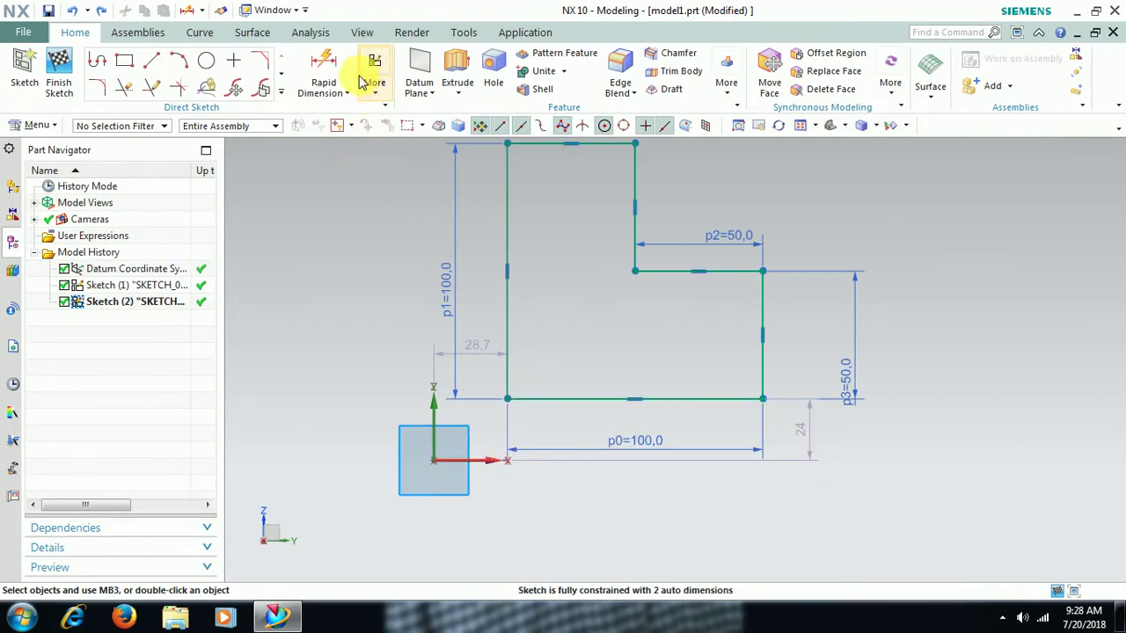
- Apply Collinear constraints between the profile's bottom edge and the horizontal axis, and between its left edge and the vertical axis
click(378, 98)
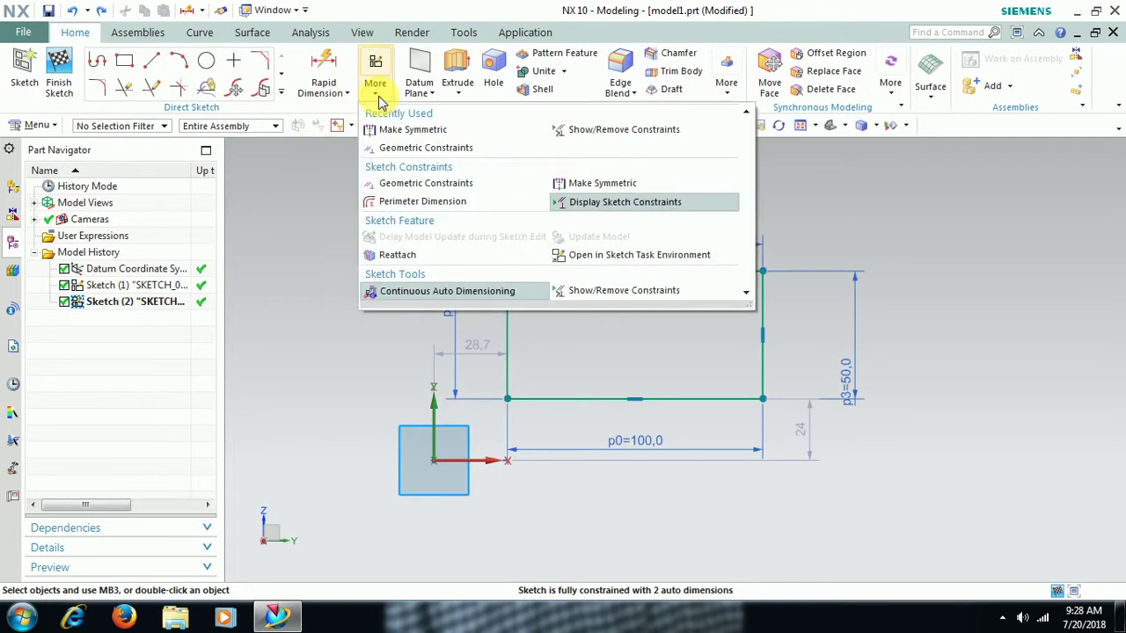
click(401, 188)
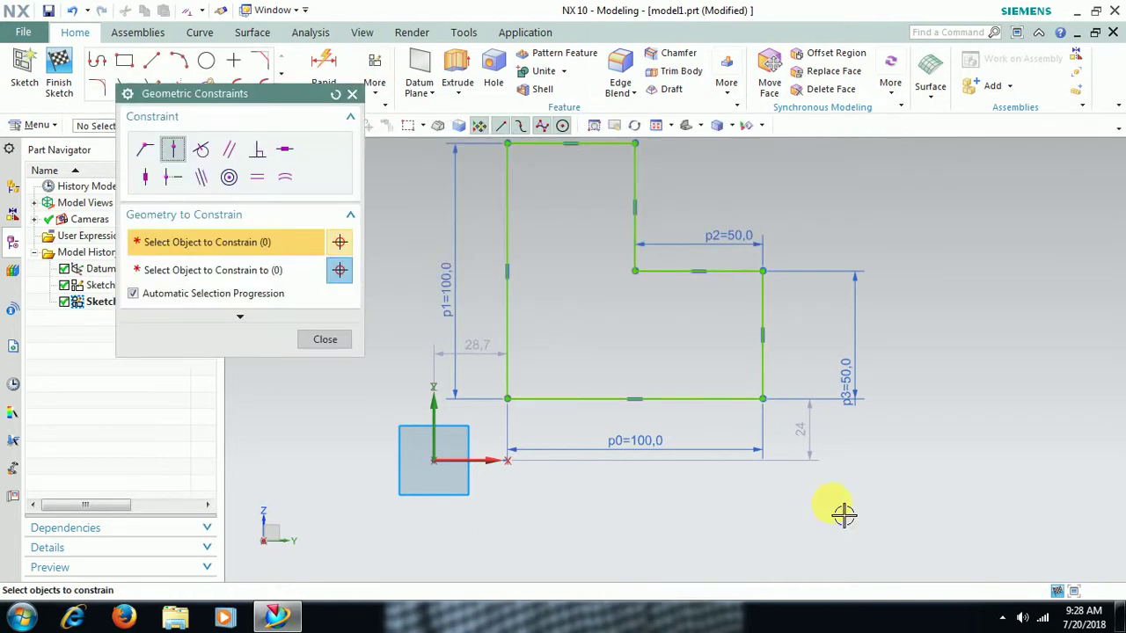
click(201, 179)
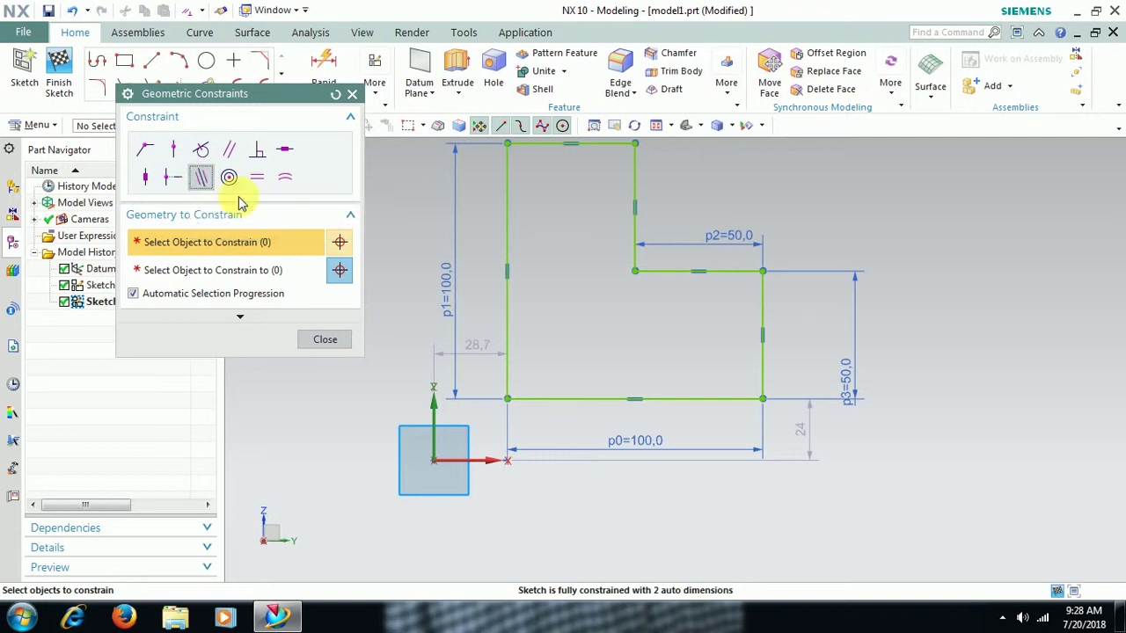
click(493, 462)
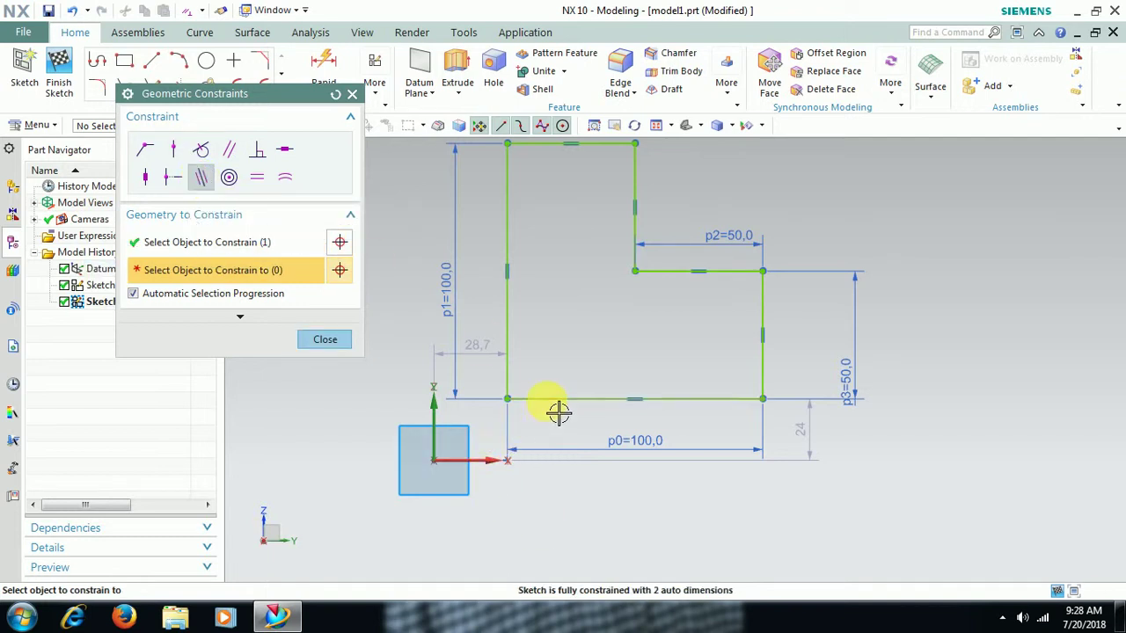
click(547, 399)
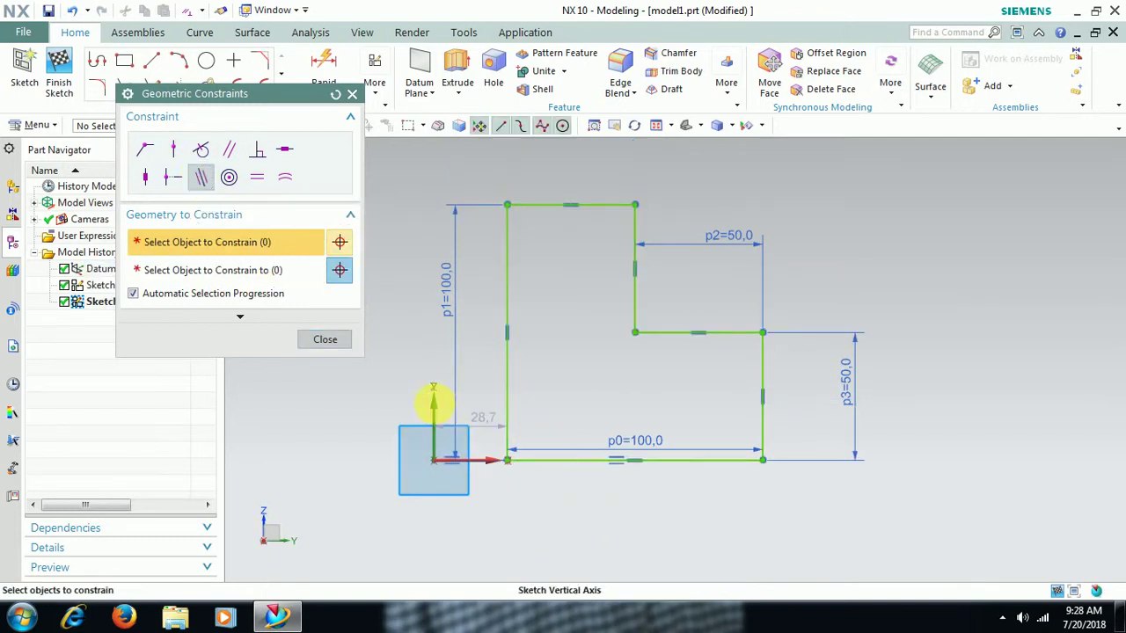
click(433, 403)
click(518, 395)
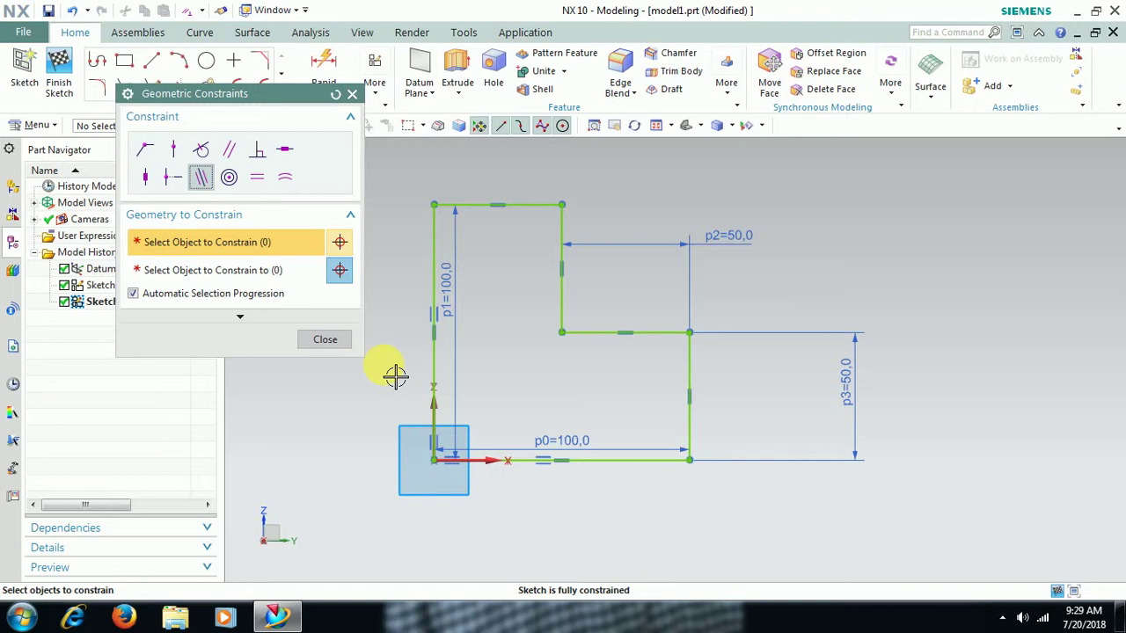
click(323, 340)
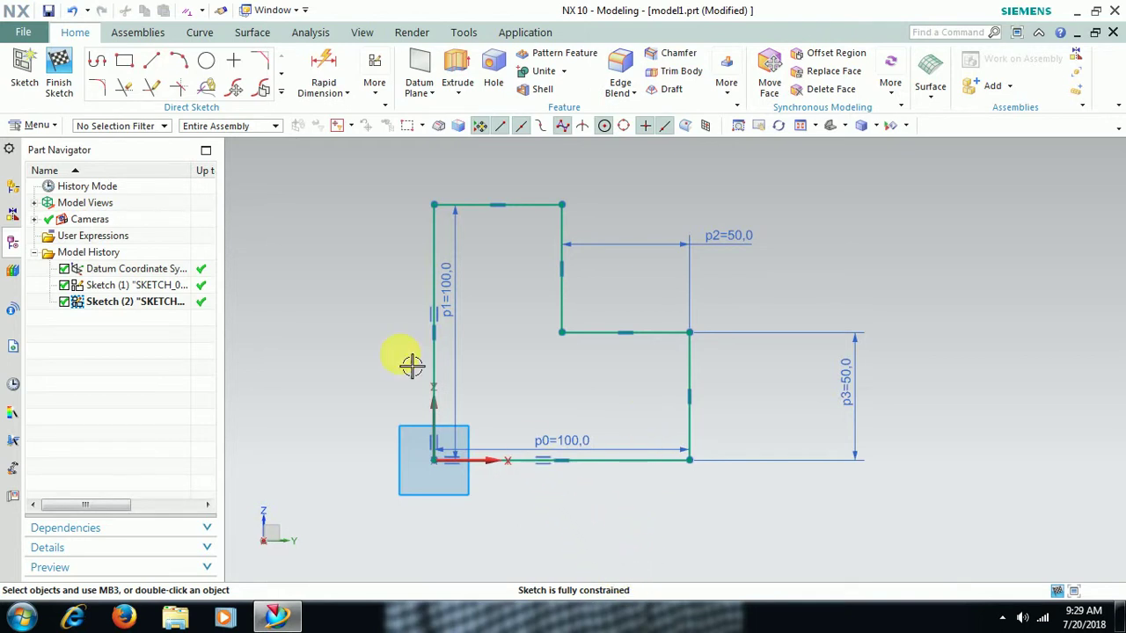
- Sketch a separate slanted line about 70 mm long at about 13° to the right of the profile, above the lower arm
click(150, 59)
click(823, 285)
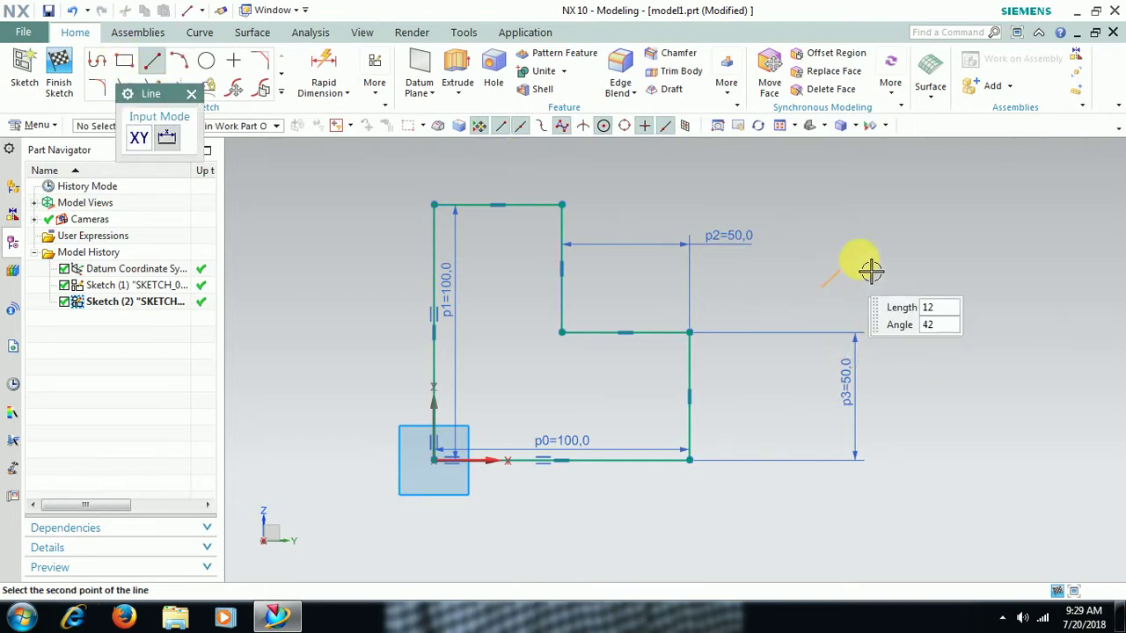
click(1027, 327)
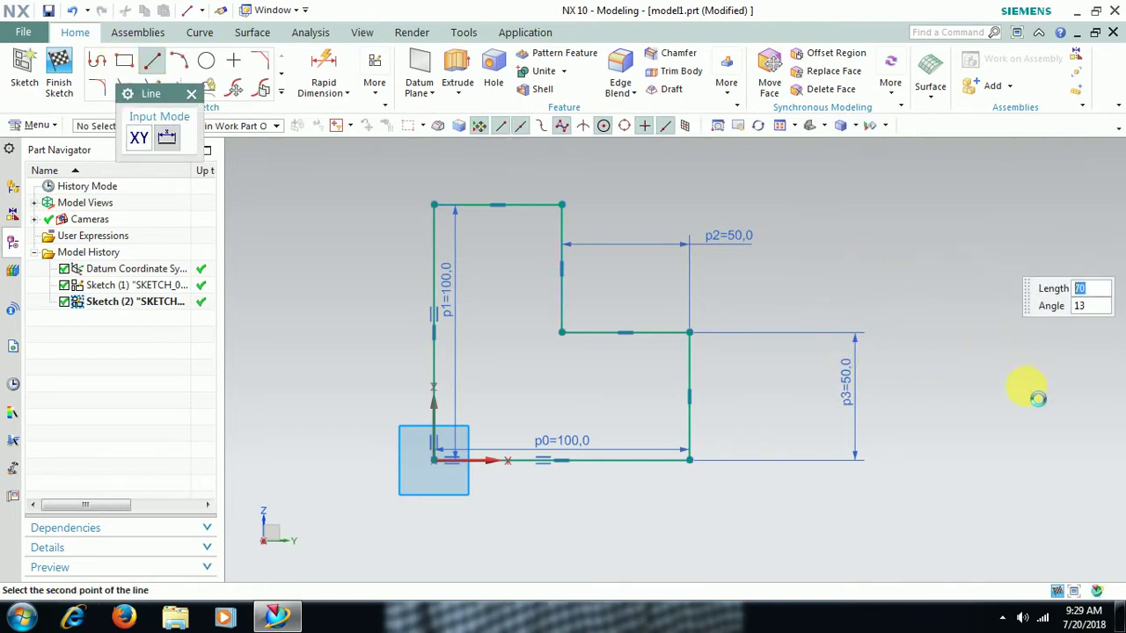
key(Escape)
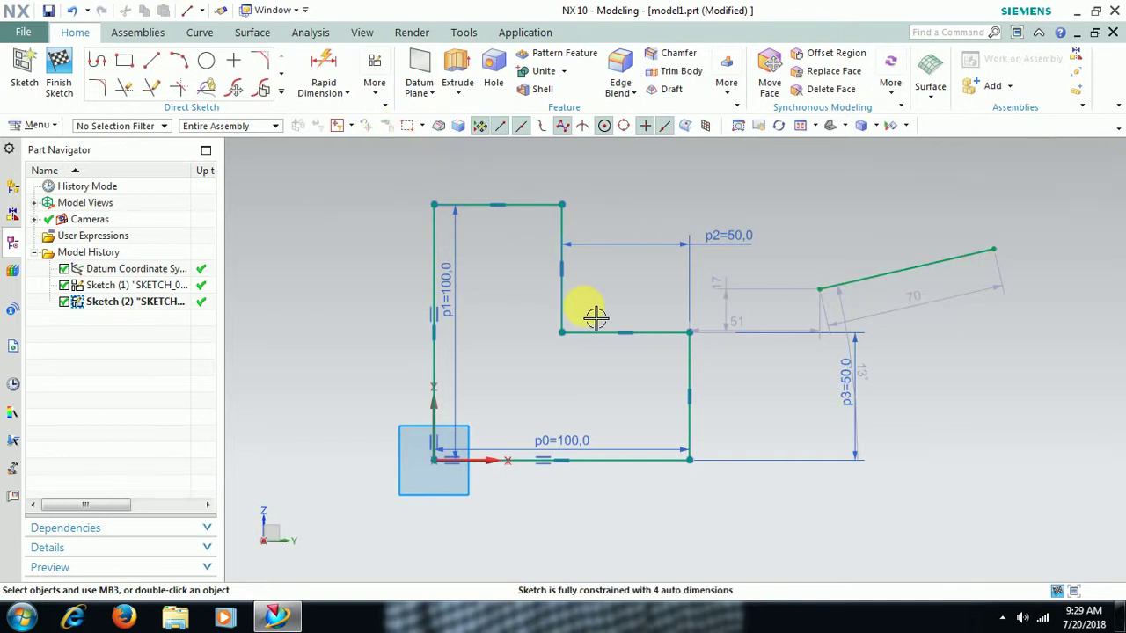
- Apply a Horizontal geometric constraint to the separate slanted line
key(c)
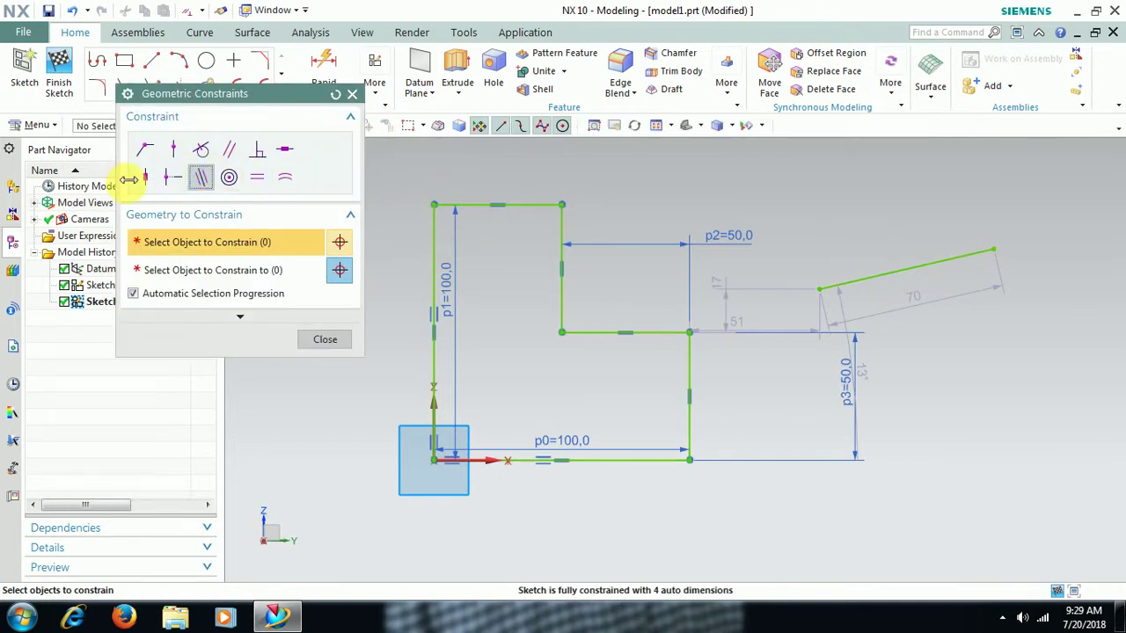
click(284, 149)
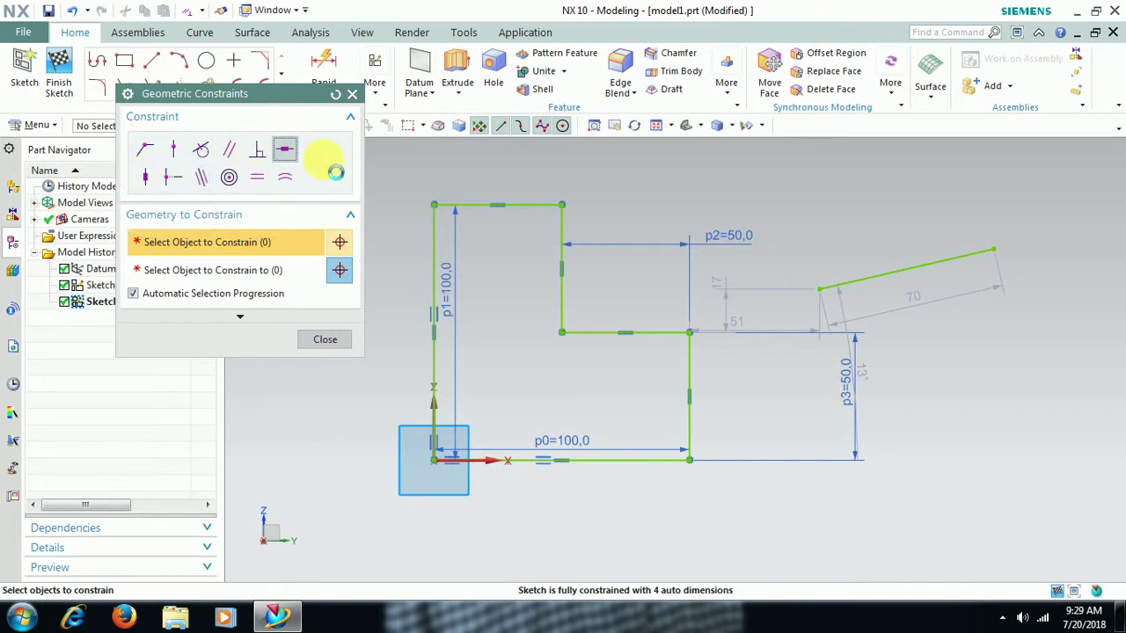
click(957, 259)
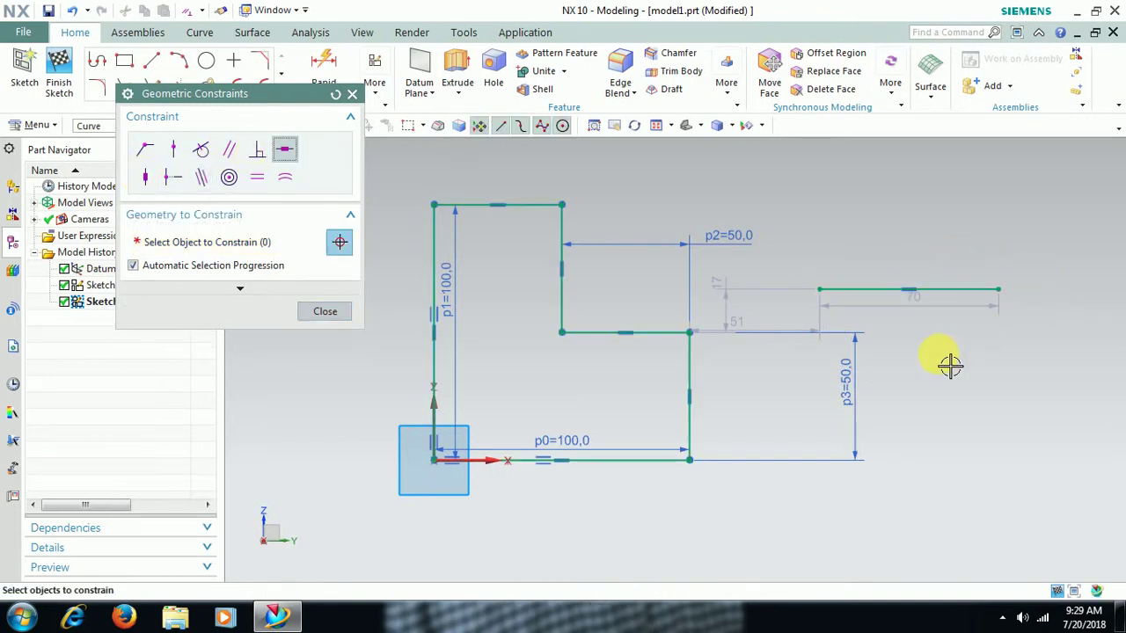
click(323, 311)
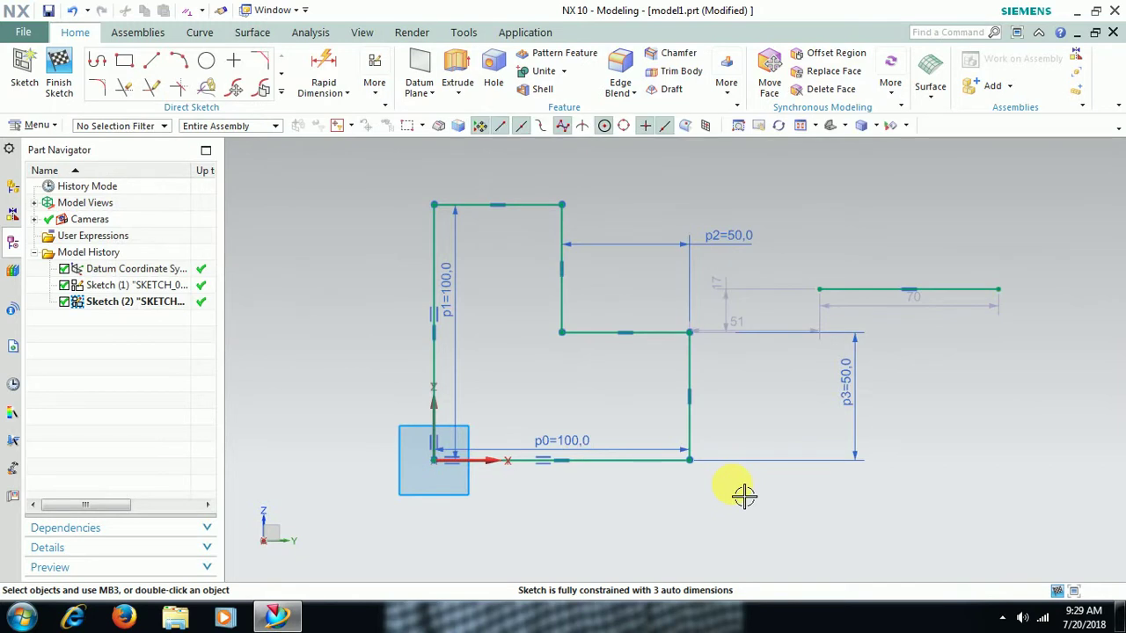
- Sketch a circle about 26.3 mm in diameter, centred about 37.3 mm right of the lower arm and 23.7 mm above its bottom edge
click(205, 61)
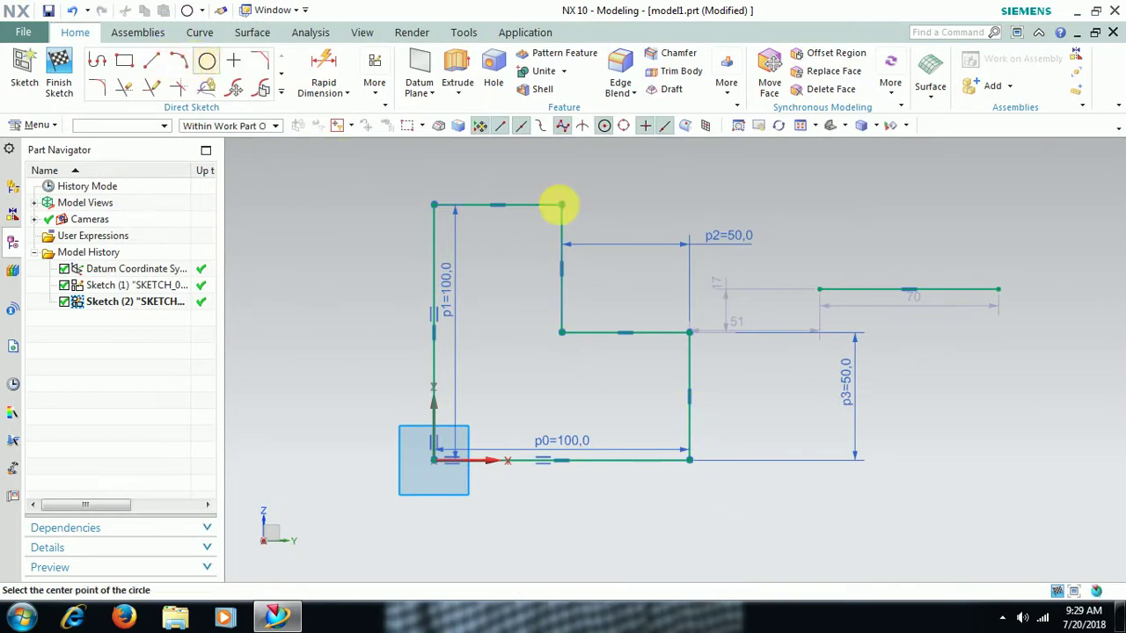
click(784, 401)
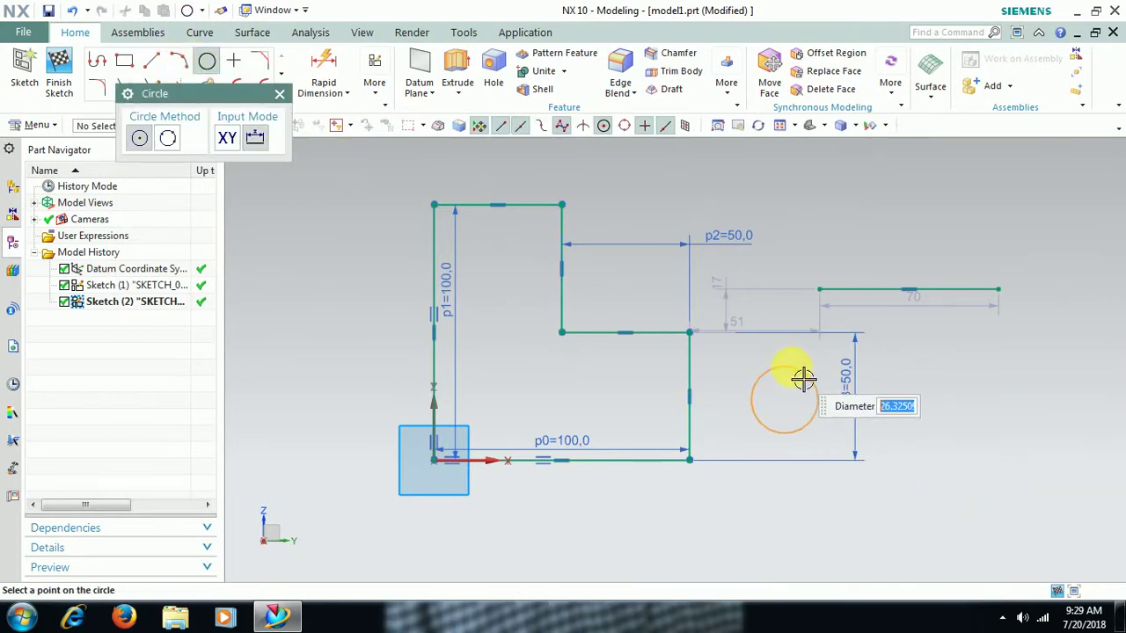
key(Return)
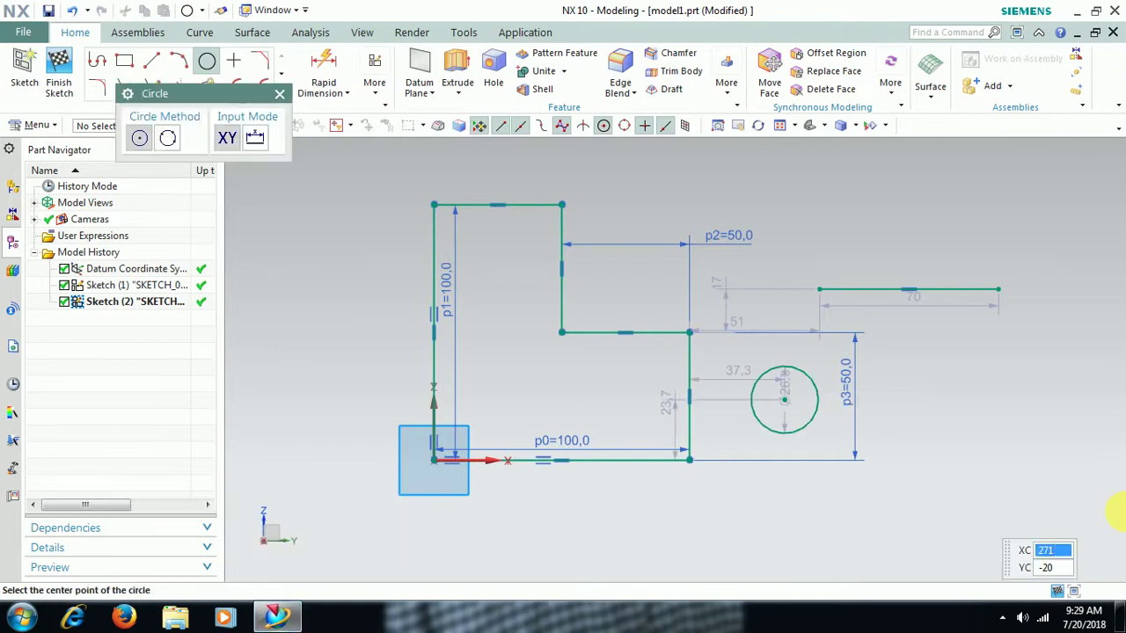
click(282, 95)
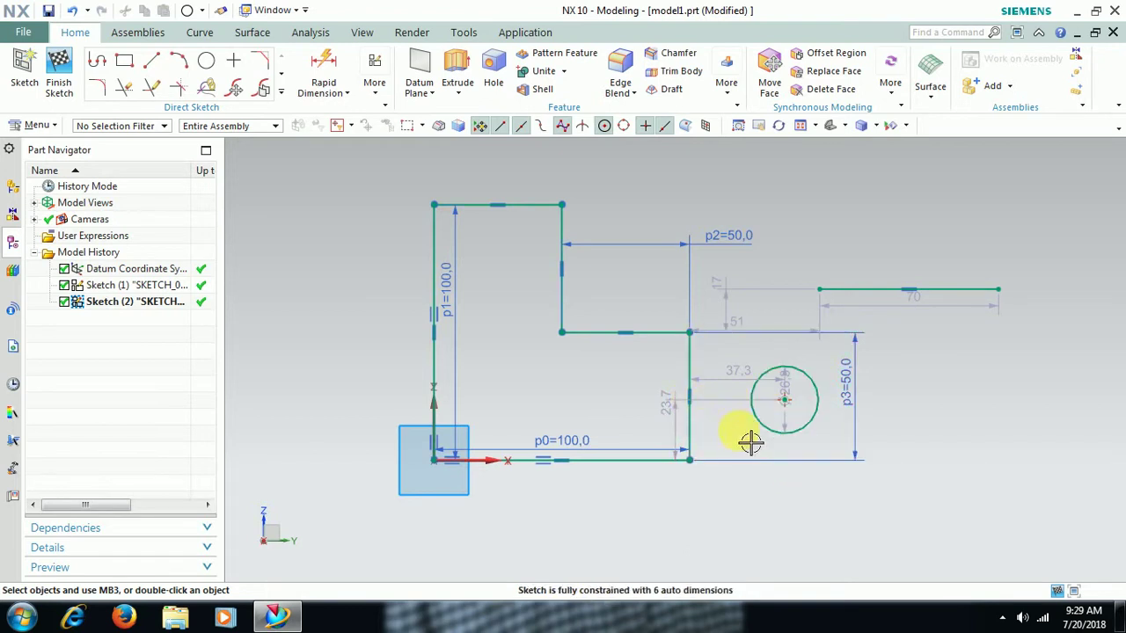
- Set the diameter of the circle beside the lower arm to 30 mm
mouse_move(791, 394)
mouse_down()
mouse_move(846, 391)
mouse_move(824, 372)
mouse_up()
click(1051, 474)
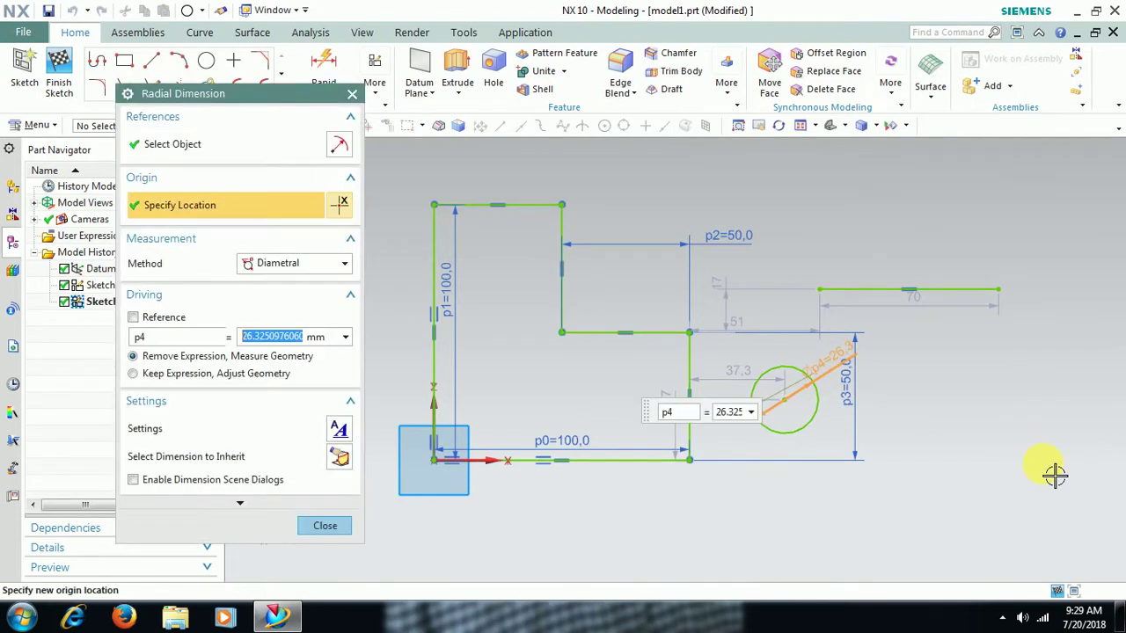
text(30)
key(Return)
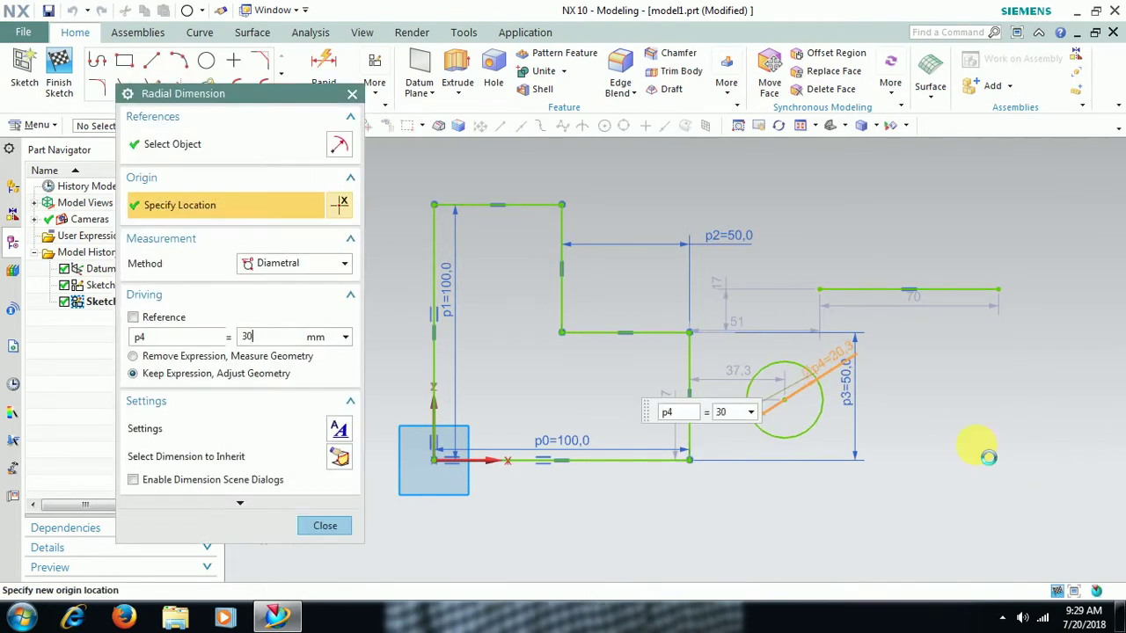
click(324, 525)
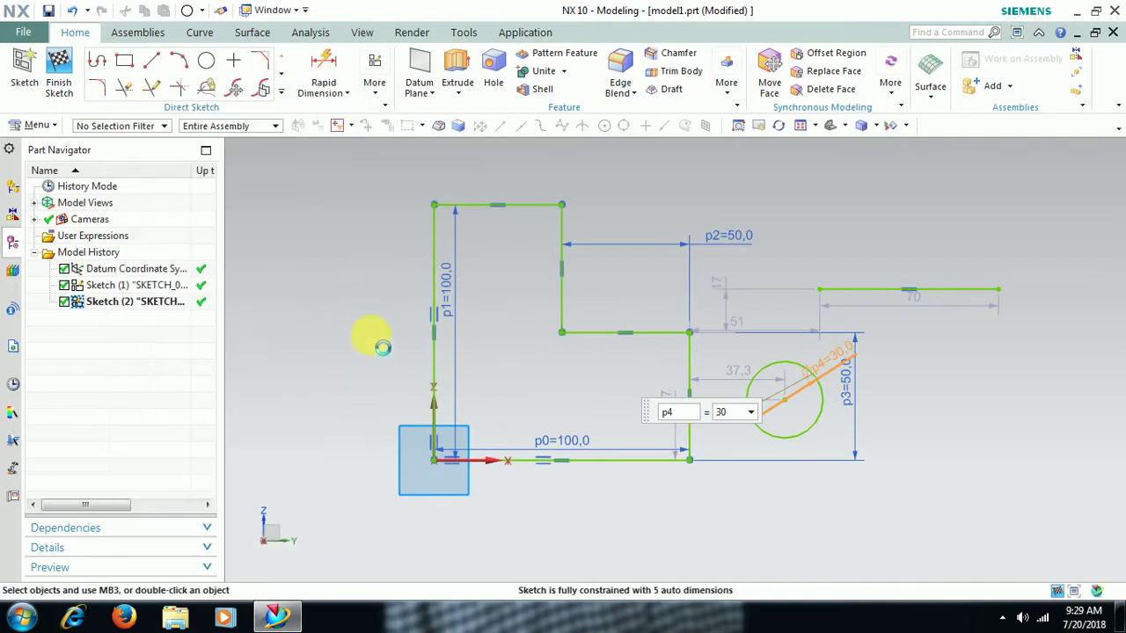
- Apply Tangent constraints between the circle and the lower arm's right edge, and between the circle and the profile's bottom edge line
key(c)
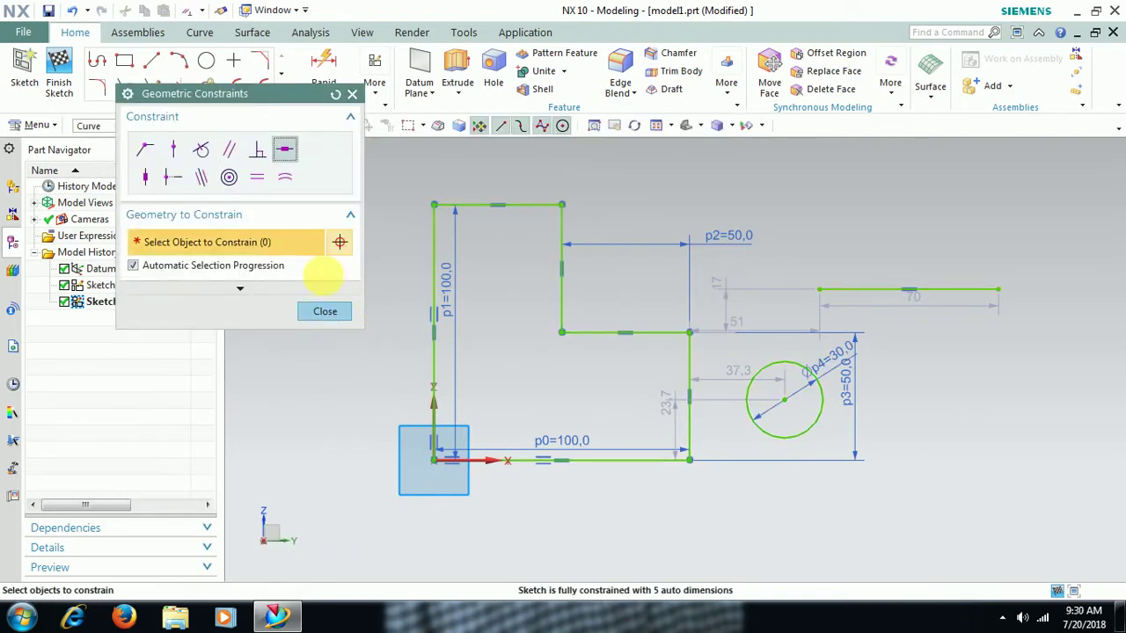
click(202, 152)
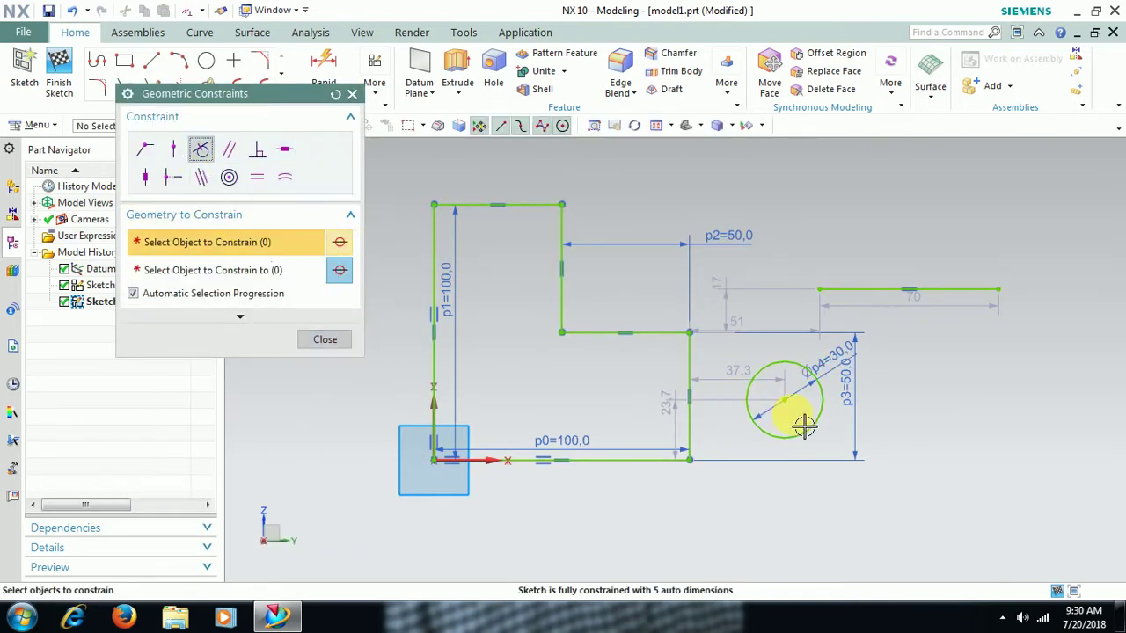
click(748, 417)
click(705, 426)
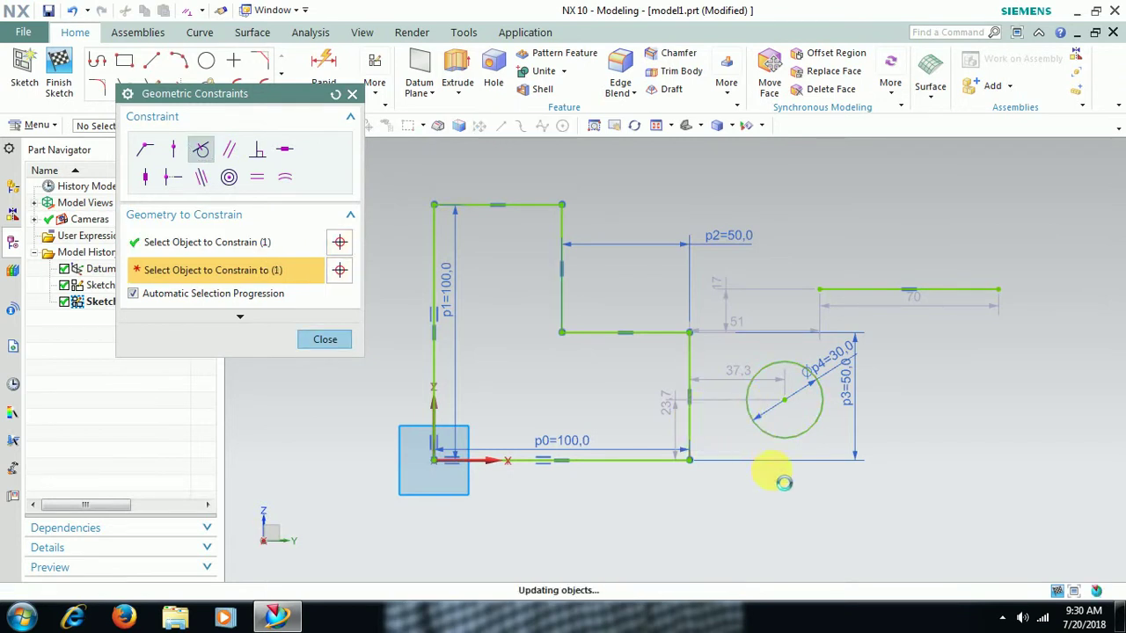
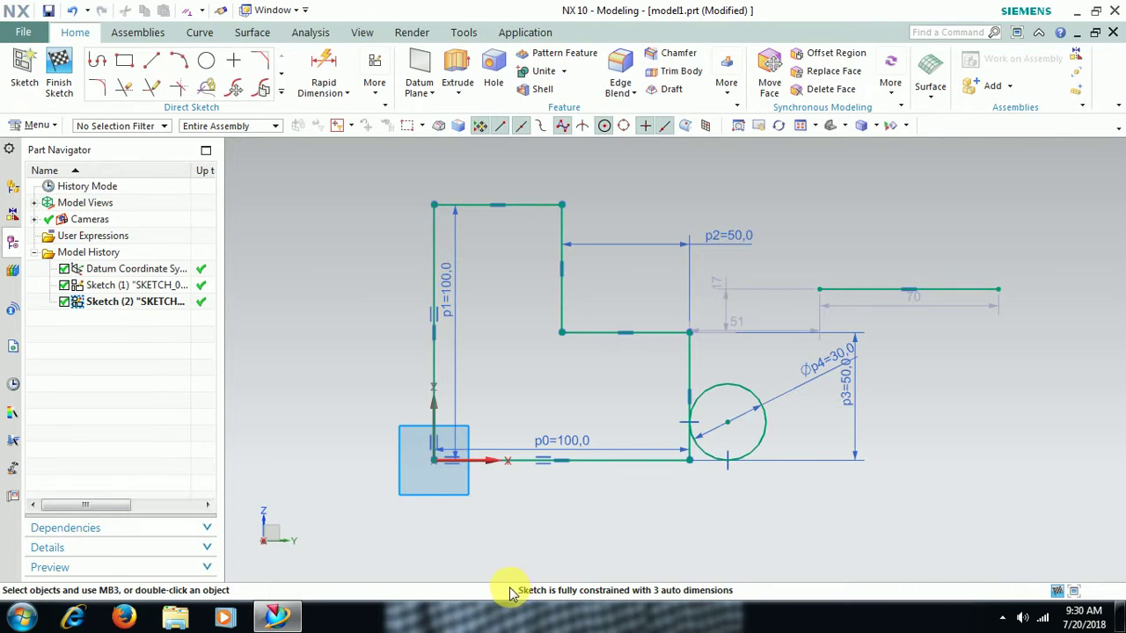
- Delete the separate horizontal line above the circle
right_click(943, 296)
click(967, 508)
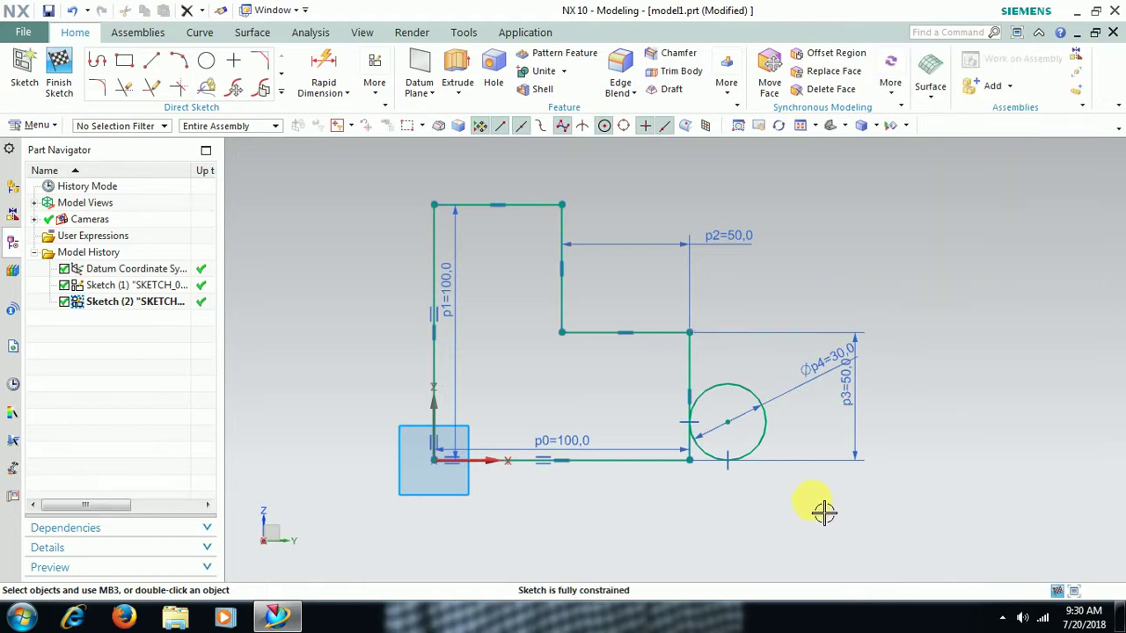
- Add a second Rapid Dimension to the length of the profile's bottom edge, placed below the edge
click(333, 71)
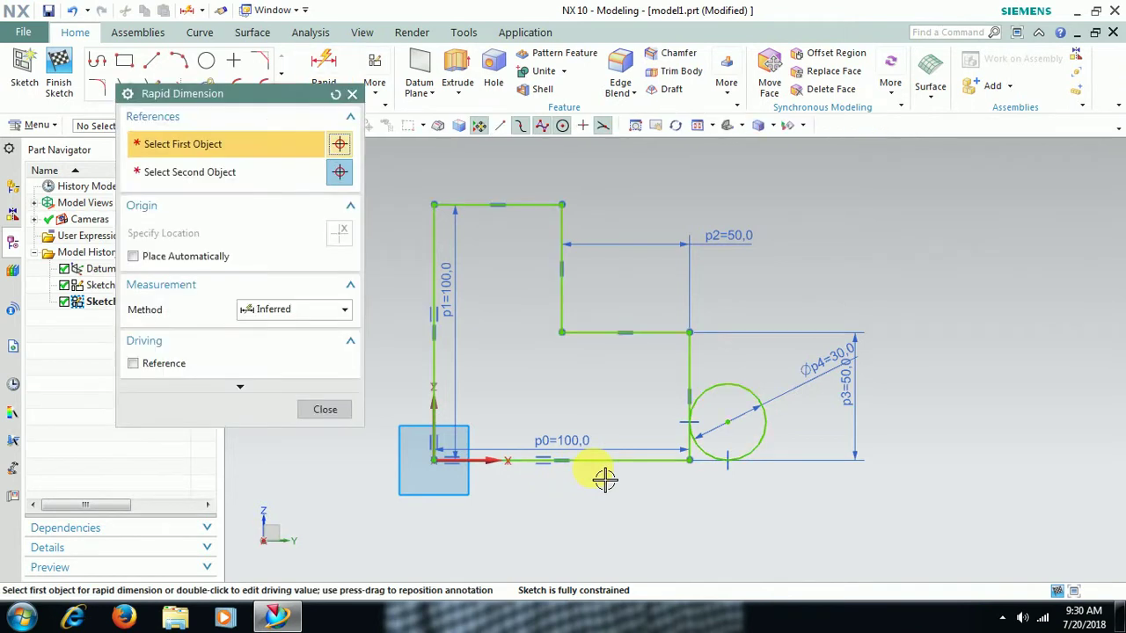
click(603, 479)
click(683, 484)
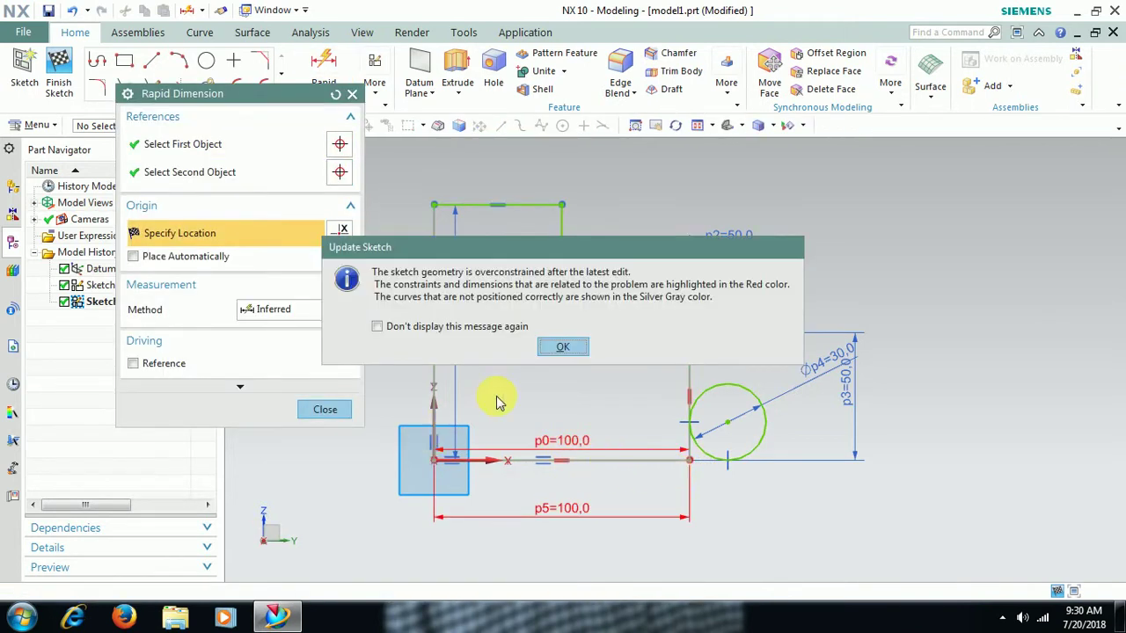
click(567, 348)
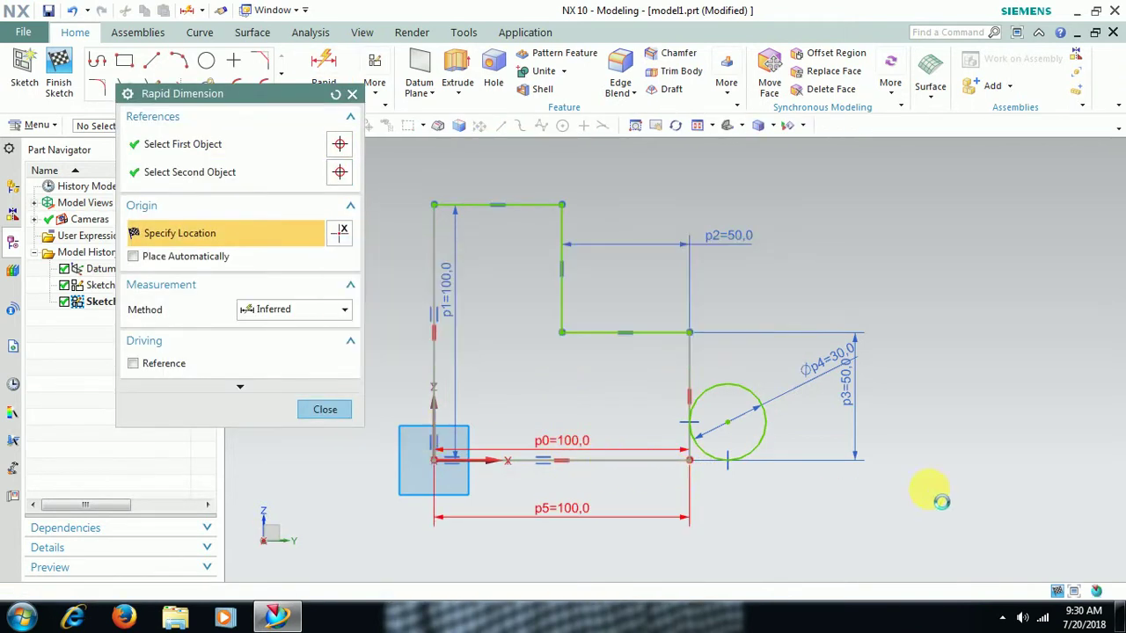
click(318, 410)
click(707, 423)
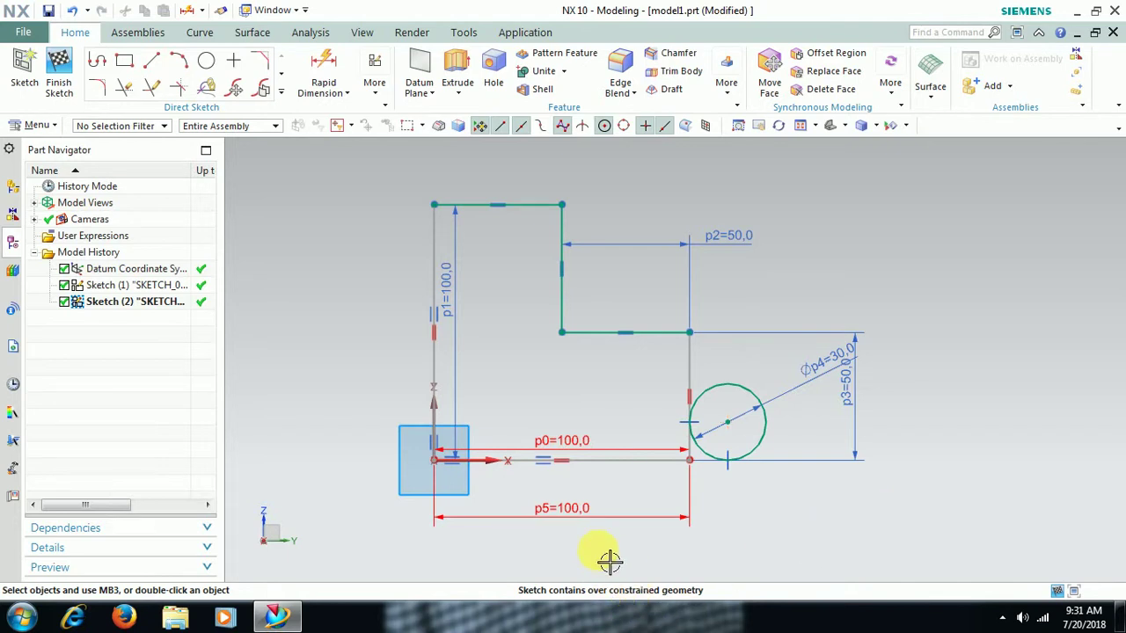
- Delete the duplicate length dimension below the profile's bottom edge
right_click(557, 520)
click(571, 441)
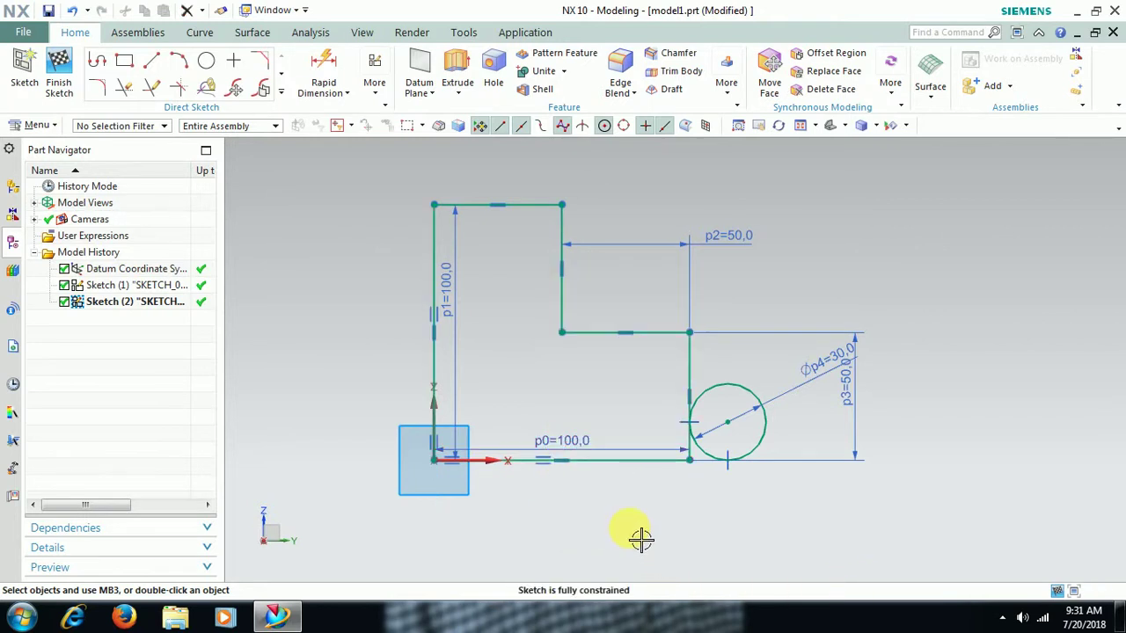
- Delete the bottom edge's remaining length dimension and stretch the profile's right side outward to a width of about 131.3 mm
right_click(583, 444)
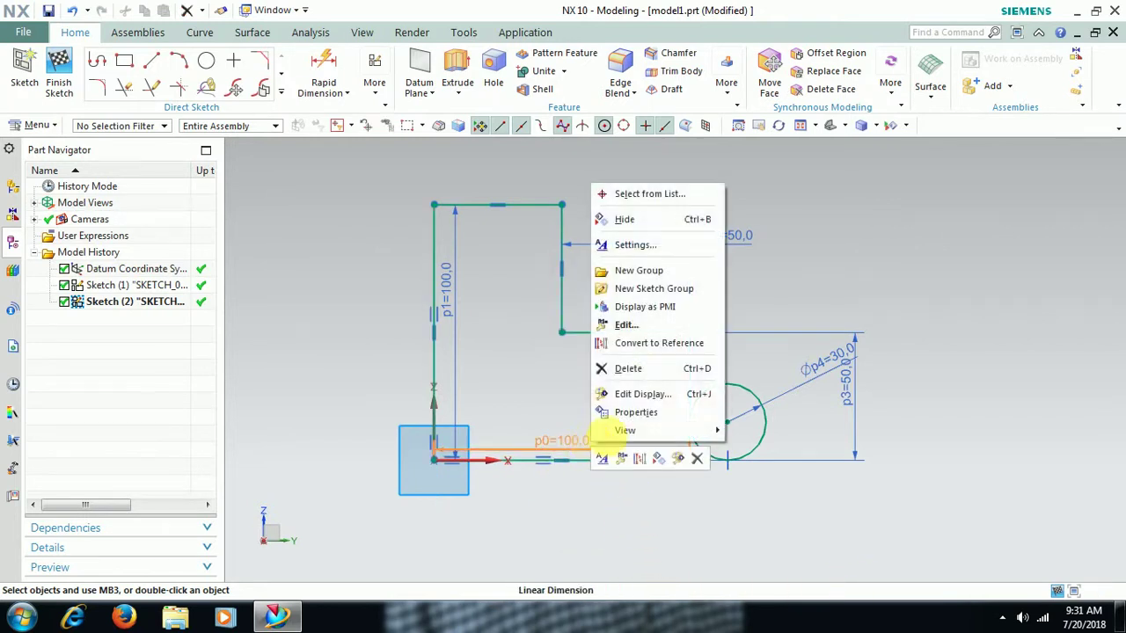
click(630, 370)
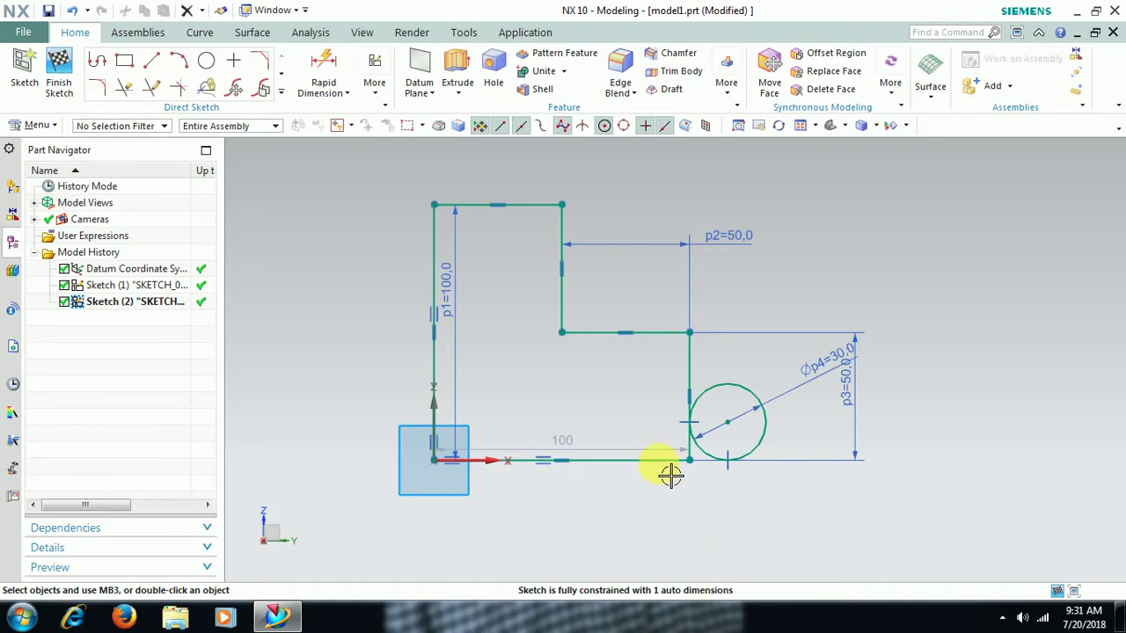
drag(687, 448, 780, 449)
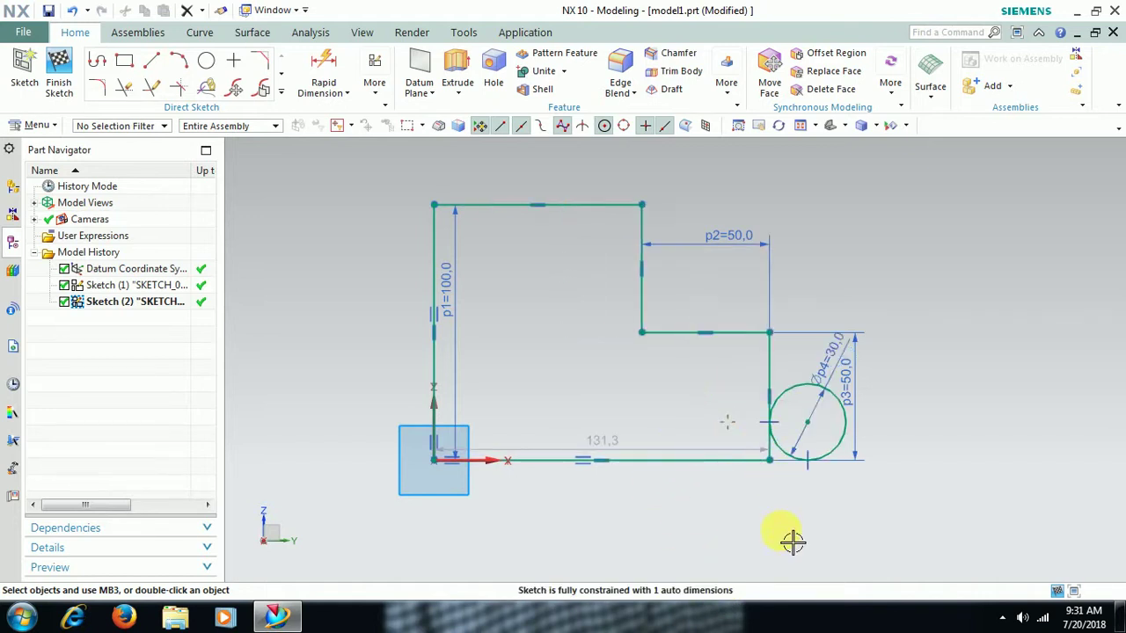
- Convert the bottom edge's automatic dimension into a driving dimension and set its length to 120 mm
click(619, 447)
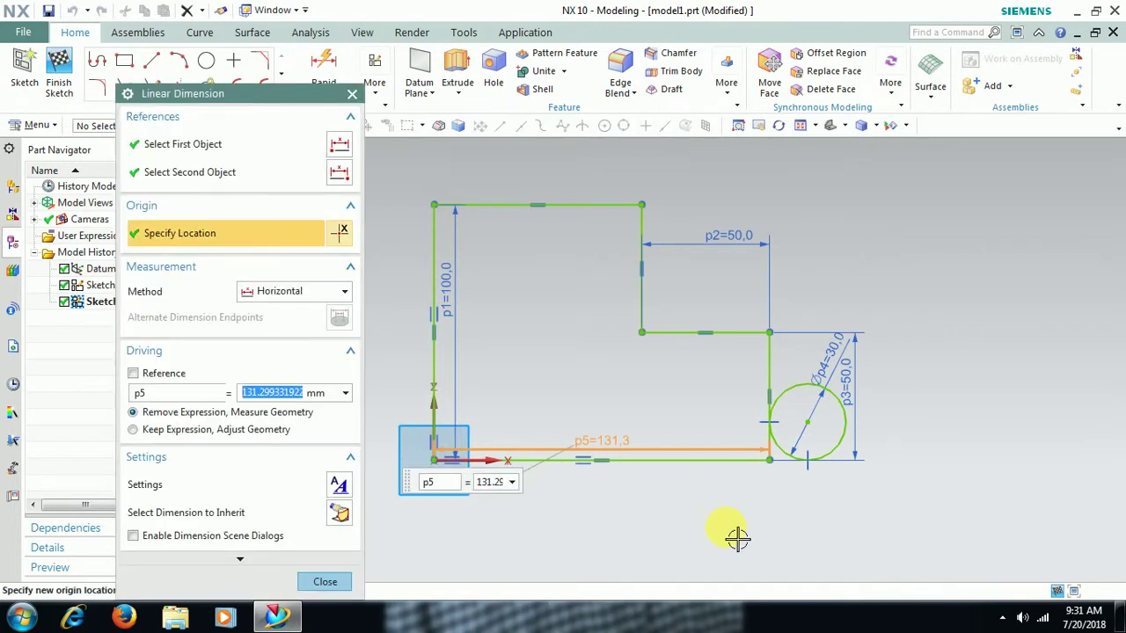
text(120)
key(Return)
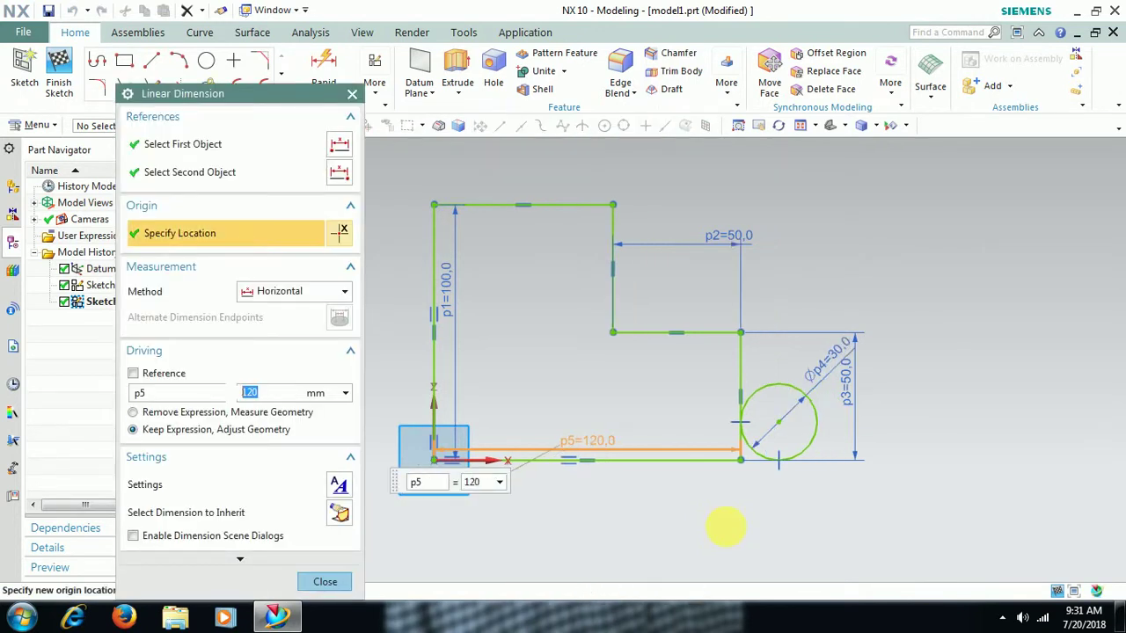
click(332, 584)
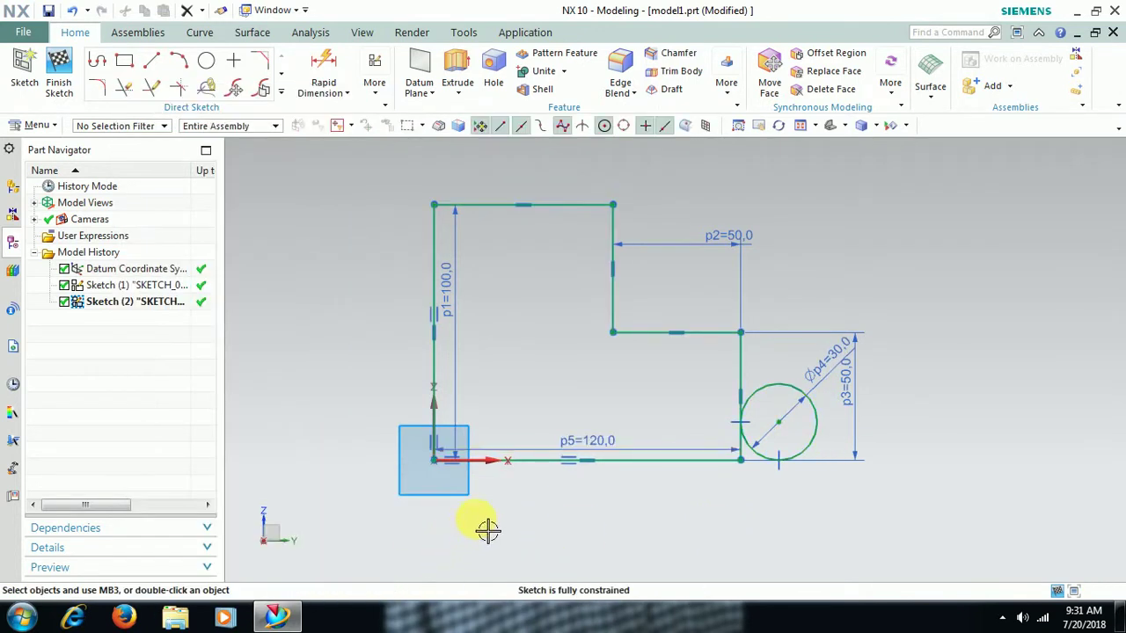